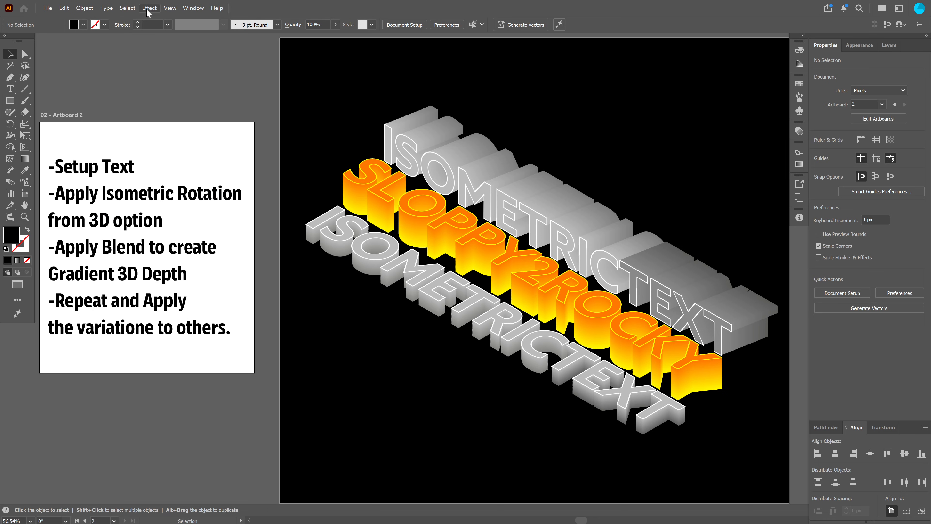
left_click(149, 8)
mouse_move(217, 62)
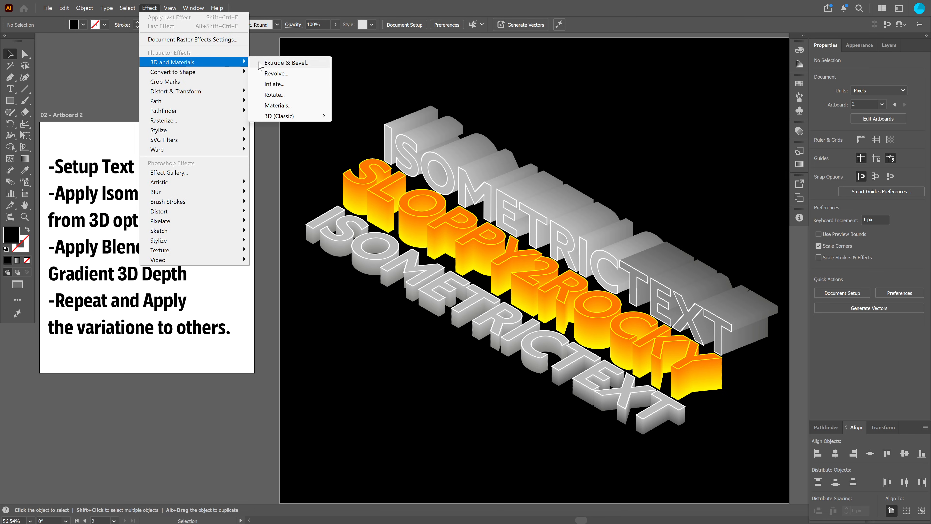
mouse_move(307, 116)
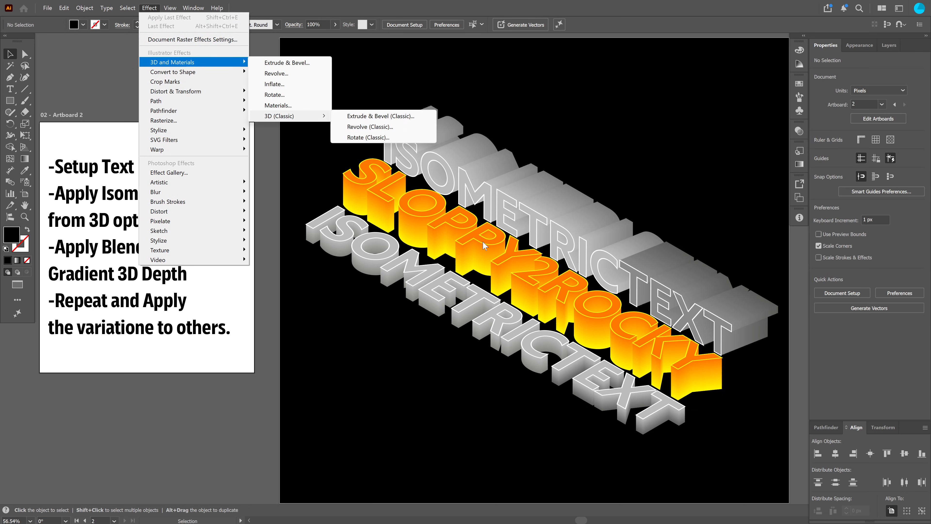
left_click(422, 171)
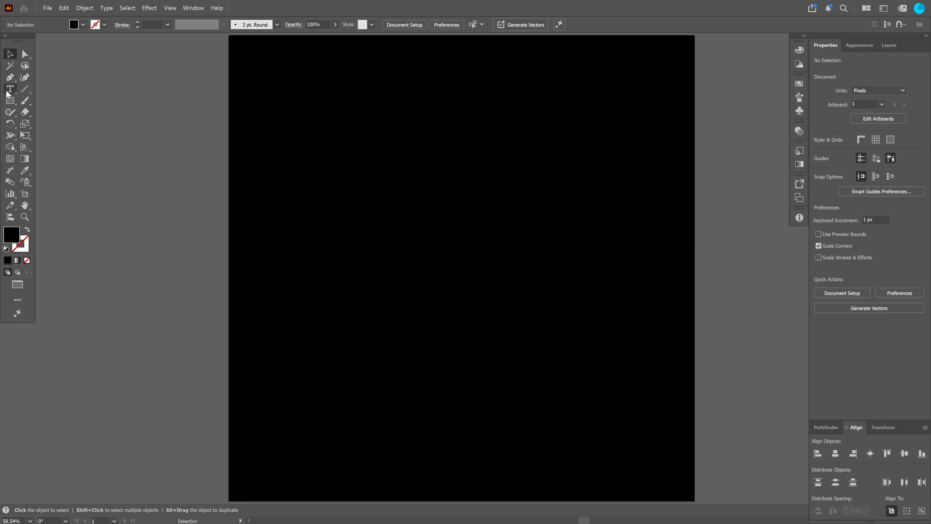
Step: Add a text line reading SLOPPY2ROCKY in the upper half of the black artboard and fill it white (ffffff)
left_click(10, 89)
left_click(335, 199)
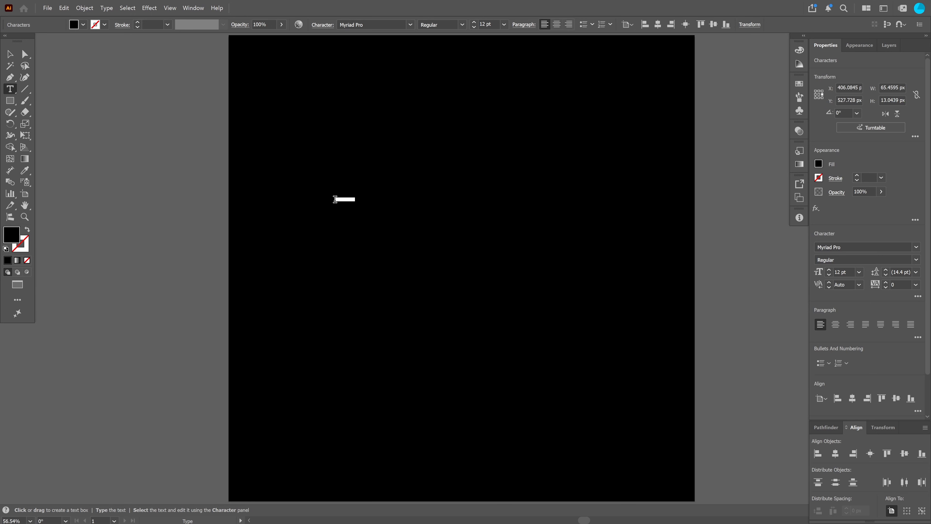
type("S")
left_click(10, 54)
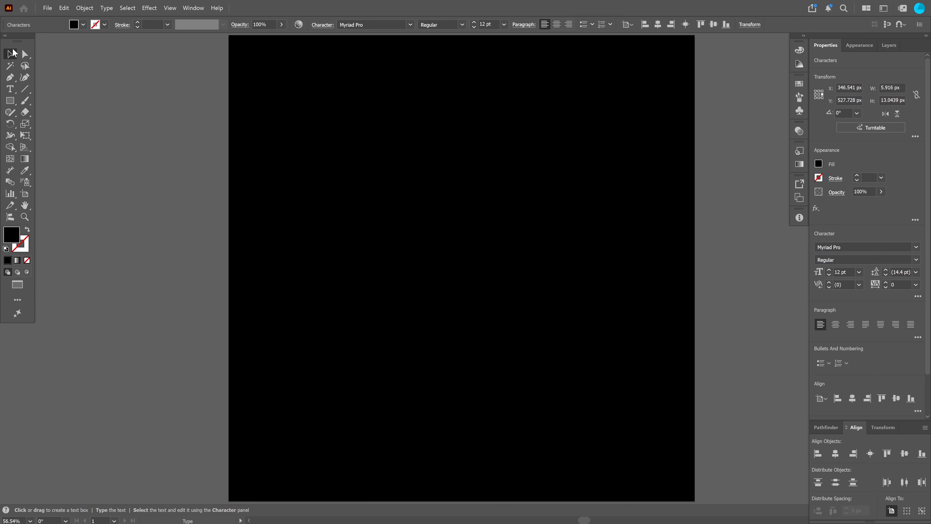
double_click(11, 242)
type("ffffff")
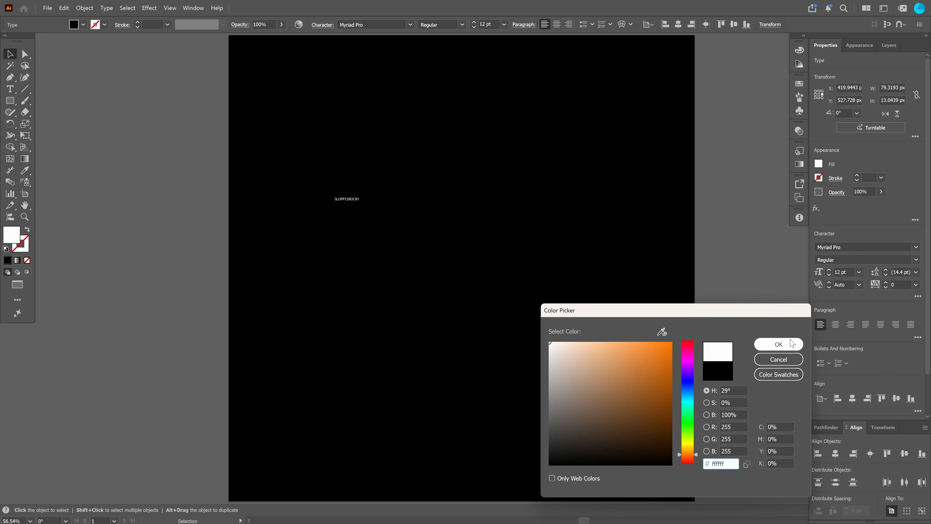
left_click(778, 344)
Step: Set the font of the SLOPPY2ROCKY text to Azo Sans Bold
left_click(410, 25)
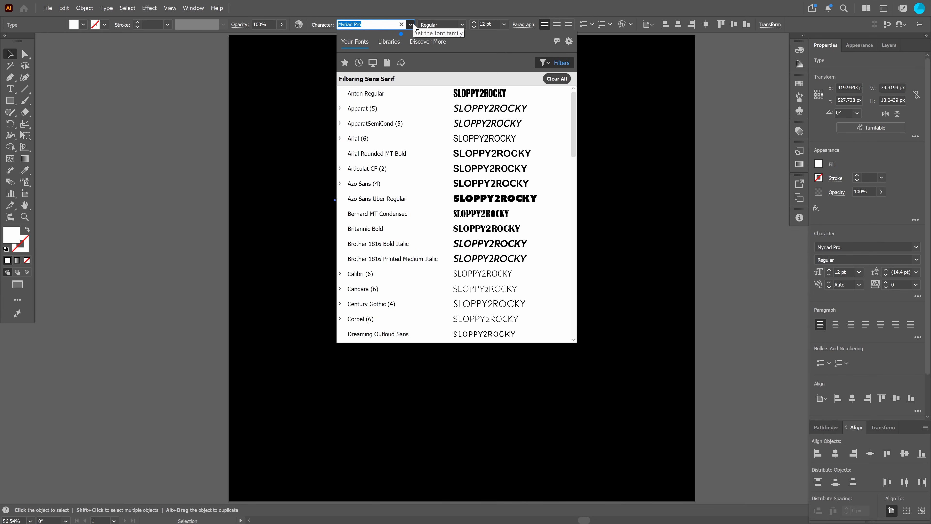
left_click(368, 182)
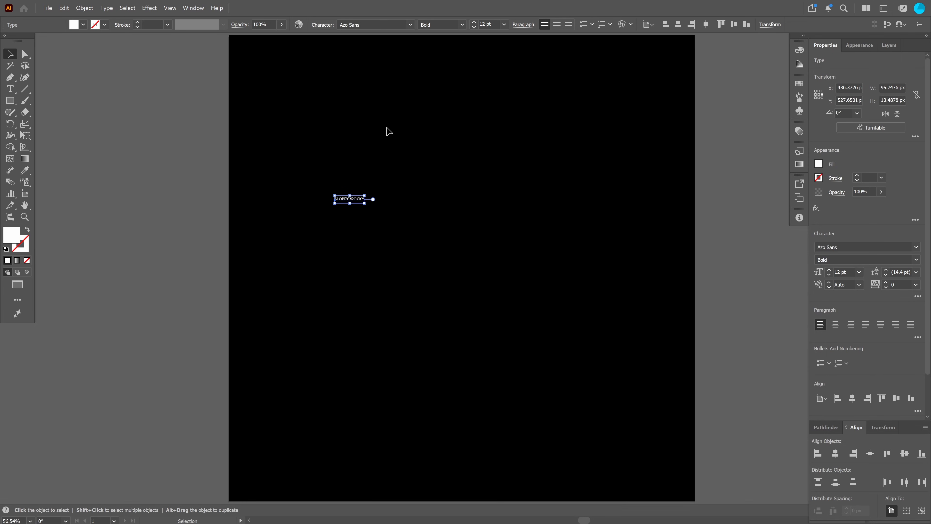
left_click(462, 24)
left_click(462, 24)
Step: Enlarge the SLOPPY2ROCKY text to about 94 pt and fill it with orange ff7900
left_click_drag(366, 201, 629, 382)
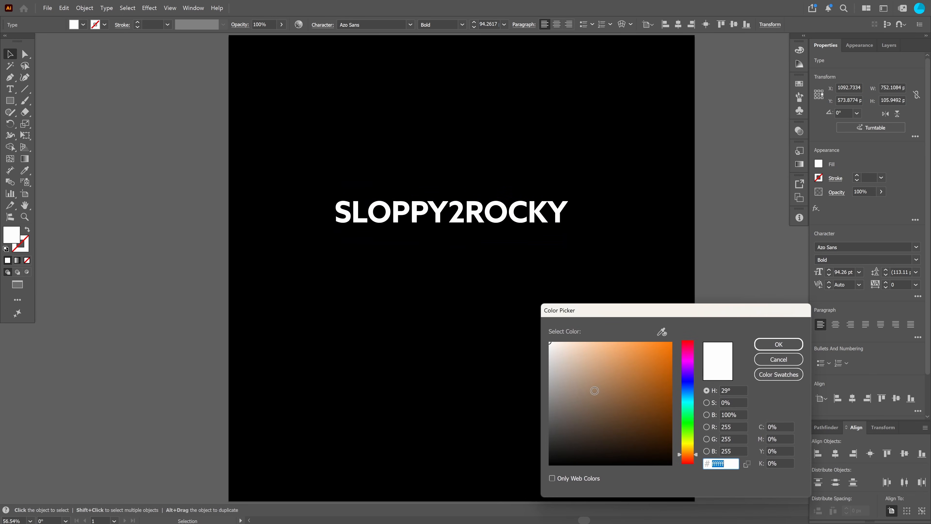
type("ff7900")
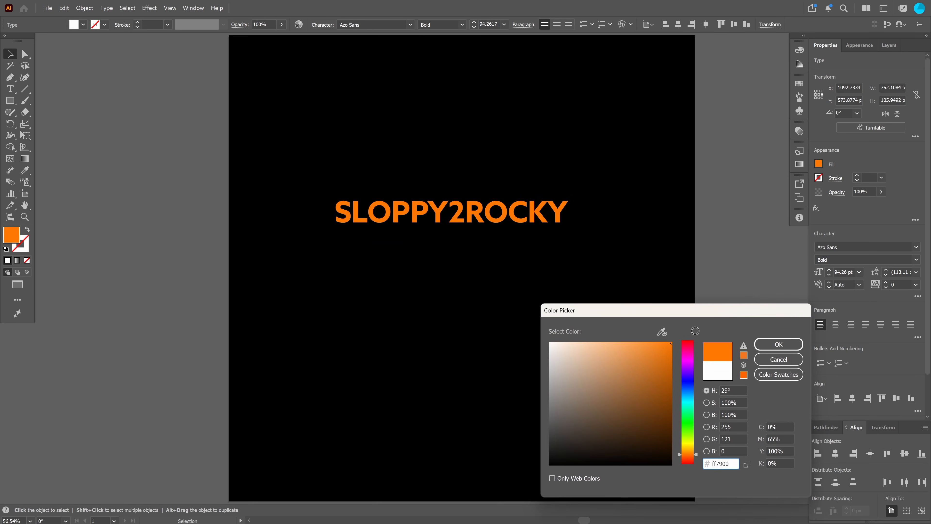
left_click(778, 345)
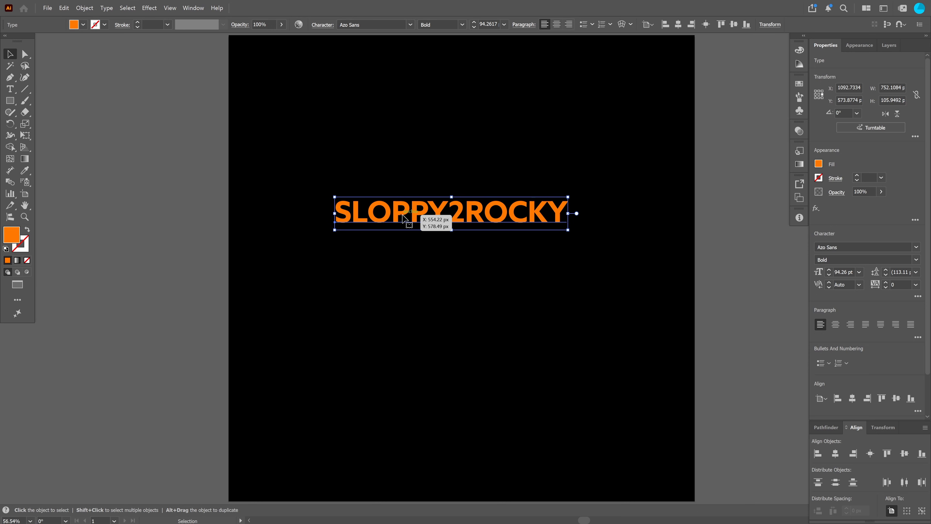
Step: Duplicate the SLOPPY2ROCKY text straight below the original and change the copy's wording to ISOMETRIC
left_click_drag(403, 214, 540, 310)
key("t")
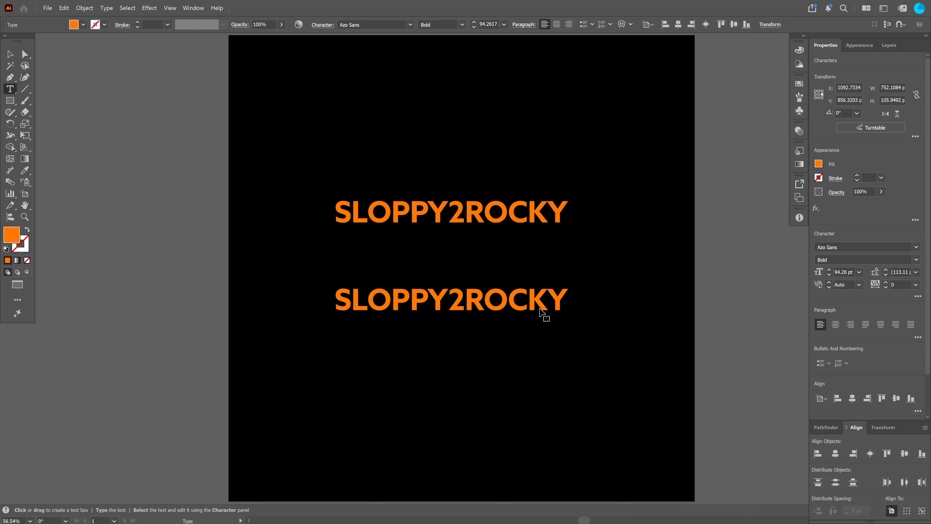
left_click(540, 308)
key("ctrl+a")
type("ISOMETRIC")
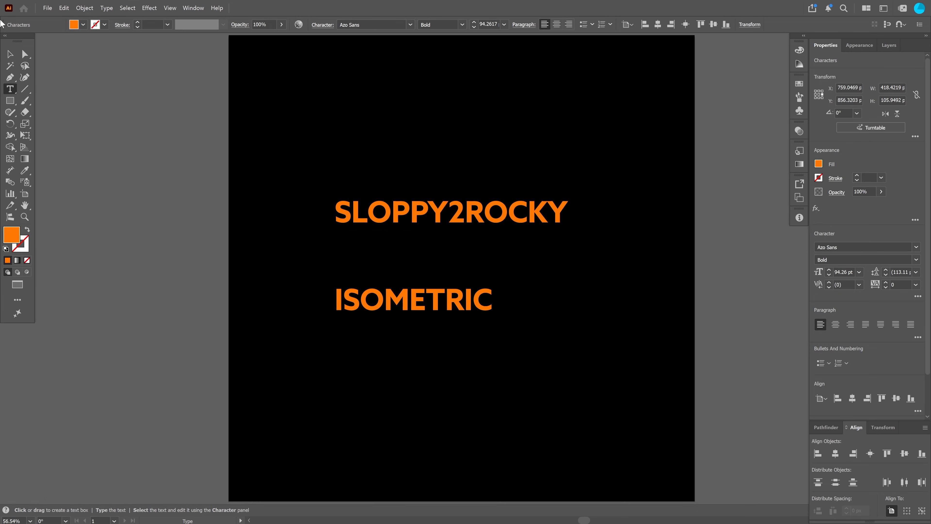
left_click(10, 54)
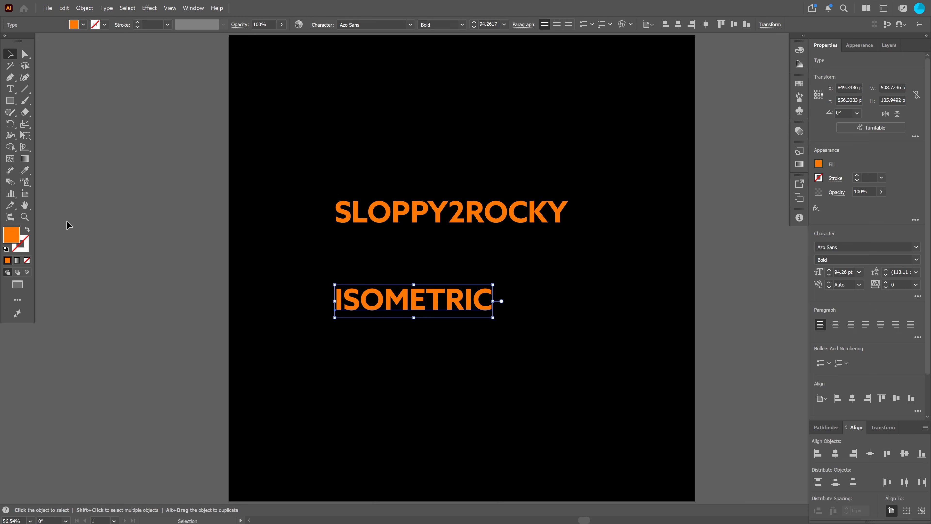
Step: Fill the ISOMETRIC text with light grey bcbcbc
double_click(12, 234)
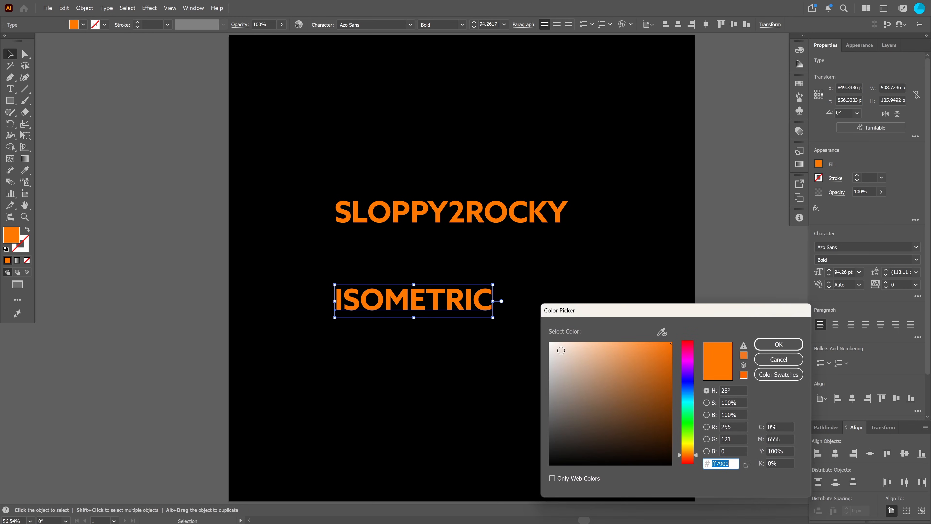
left_click_drag(561, 350, 541, 372)
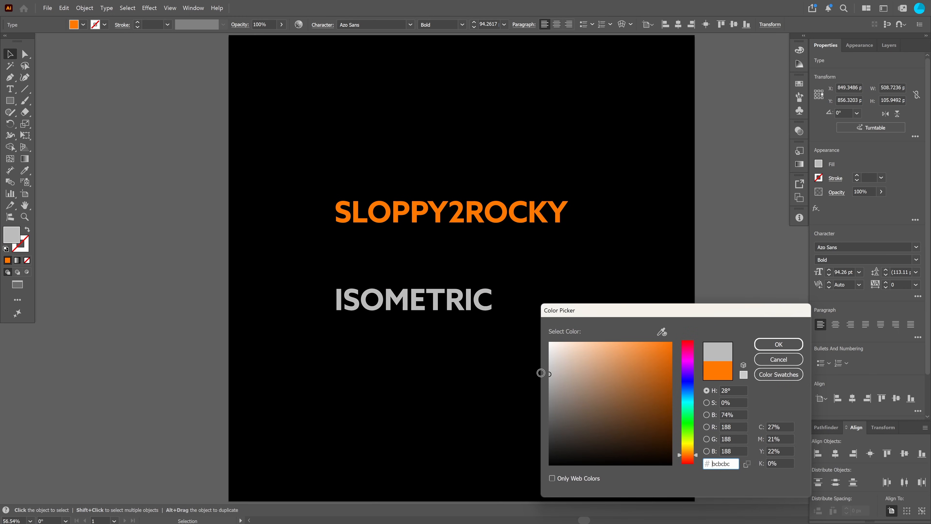
left_click(778, 344)
Step: Place spare copies of the ISOMETRIC and SLOPPY2ROCKY texts outside the artboard, beside its upper left area
left_click_drag(419, 308, 135, 133)
left_click_drag(407, 203, 48, 156)
Step: Move ISOMETRIC above SLOPPY2ROCKY on the artboard and enlarge SLOPPY2ROCKY to about 127 pt, roughly 1014 px wide
left_click_drag(438, 231, 445, 243)
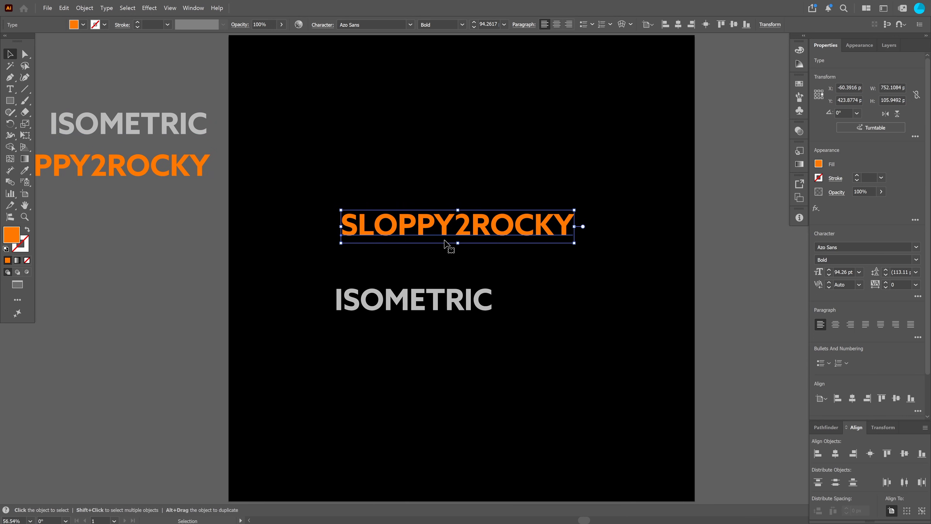
left_click_drag(443, 307, 481, 190)
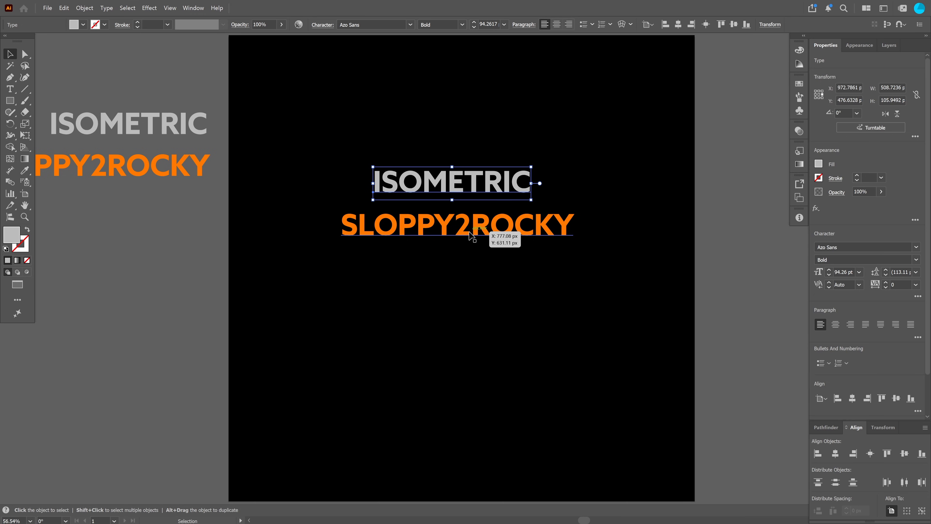
left_click_drag(471, 236, 469, 267)
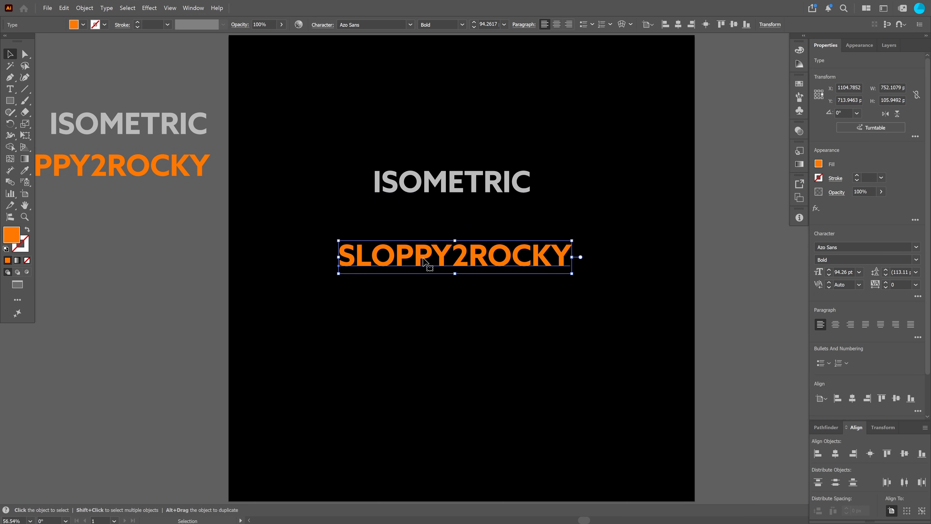
left_click_drag(572, 273, 612, 301)
Step: Extend the grey line to ISOMETRICTEXT and scale it to match SLOPPY2ROCKY's width, sitting directly above it at about 127 pt
double_click(523, 180)
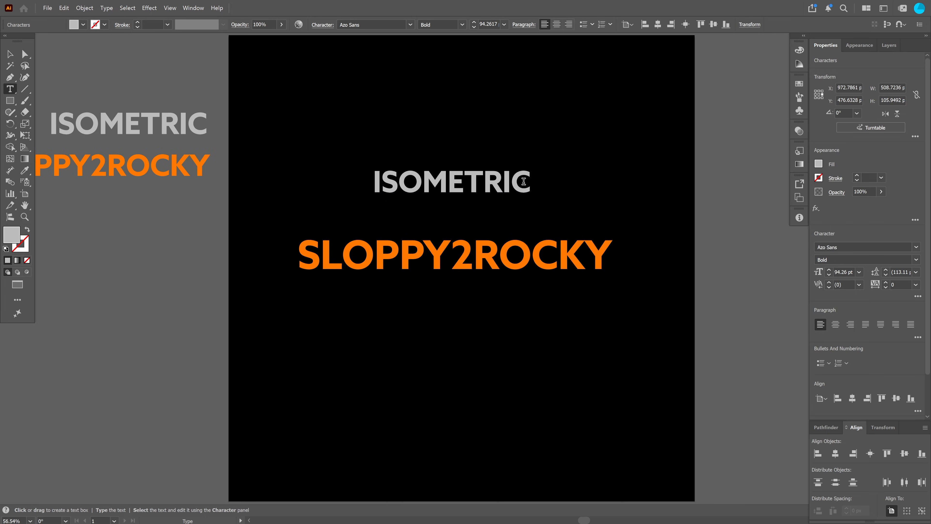
type("TEXT")
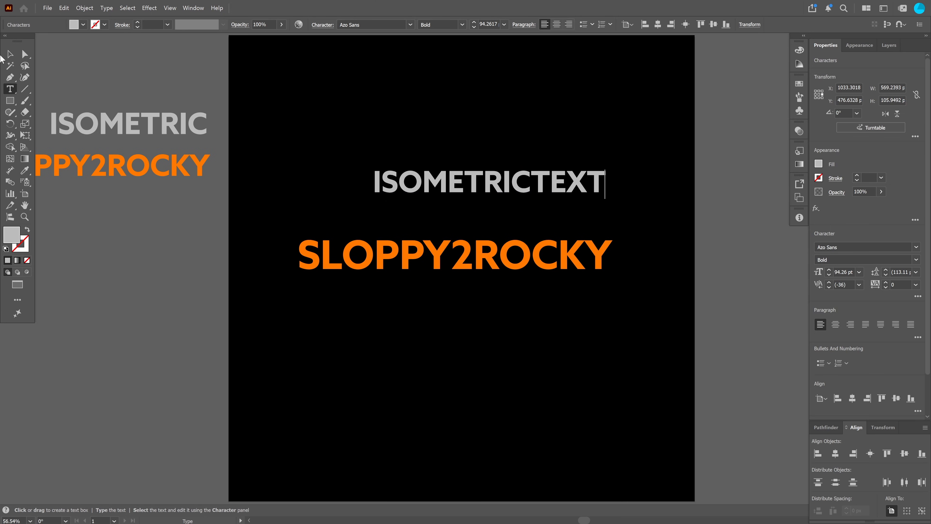
key("Escape")
left_click_drag(492, 183, 416, 202)
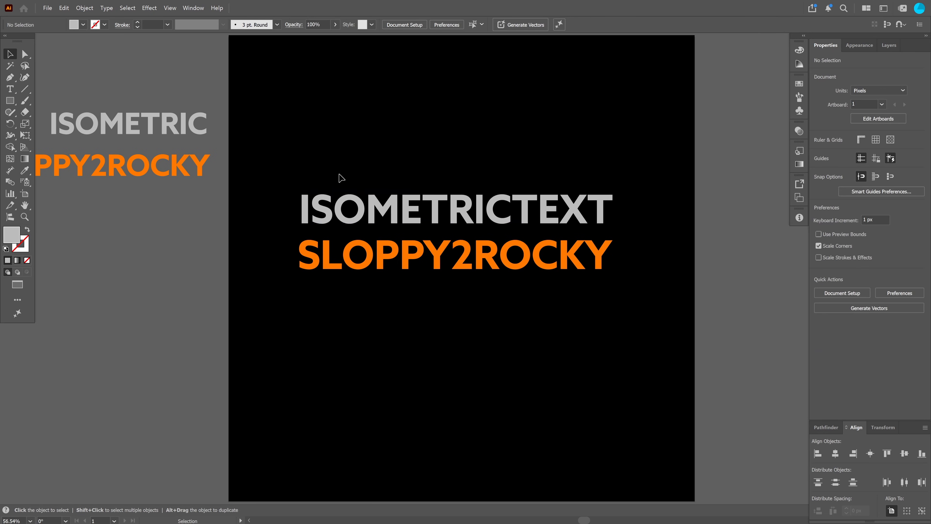
Step: Recolor only the letters TEXT in the ISOMETRICTEXT line to a darker grey
left_click(428, 216)
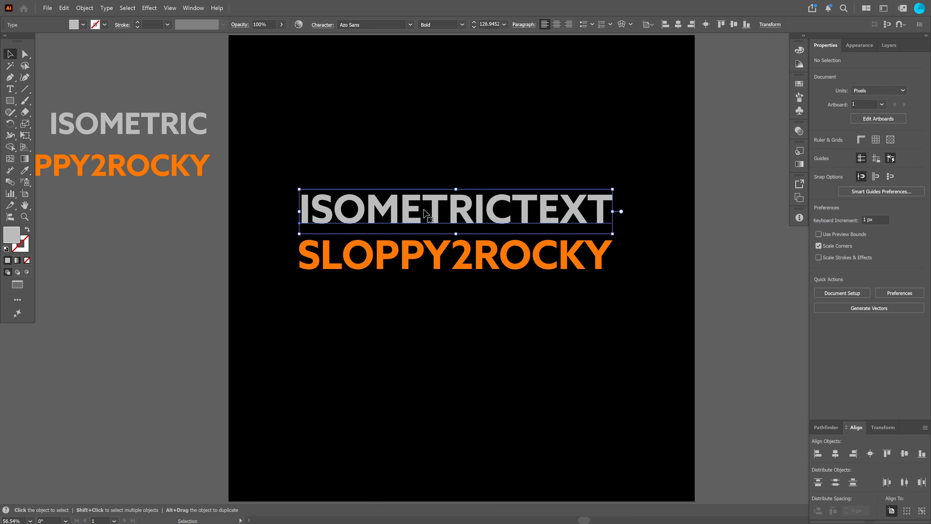
double_click(530, 212)
left_click_drag(512, 207, 611, 208)
double_click(8, 237)
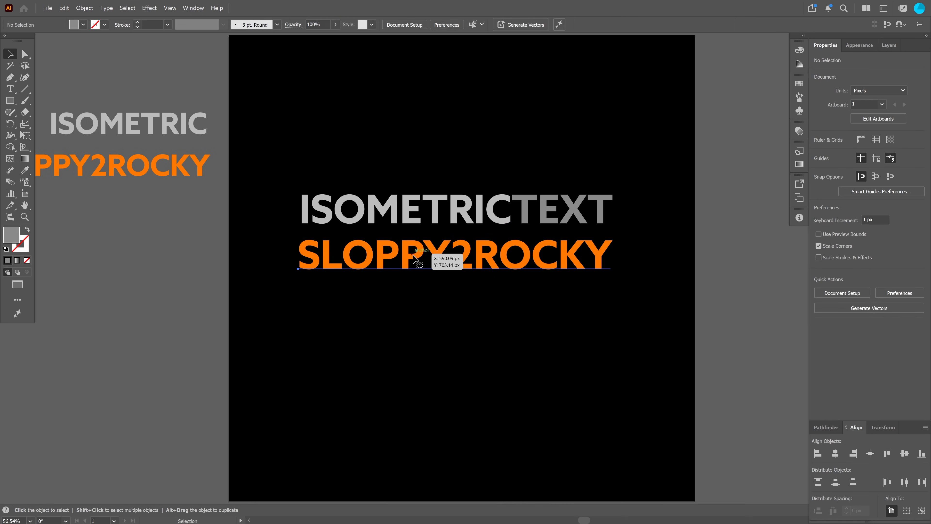
Step: Apply the 3D Rotate (Classic) effect to the SLOPPY2ROCKY text with the Isometric Top position preset
left_click(414, 256)
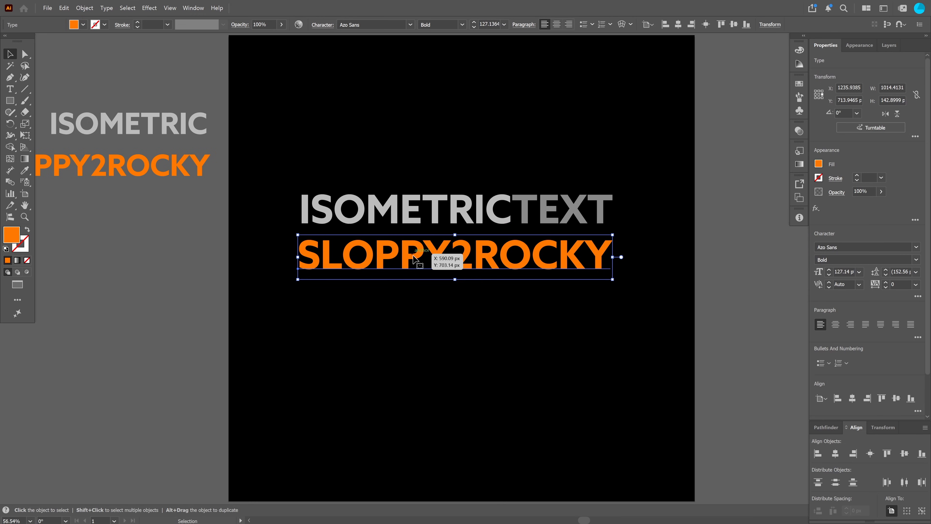
left_click(151, 8)
mouse_move(220, 62)
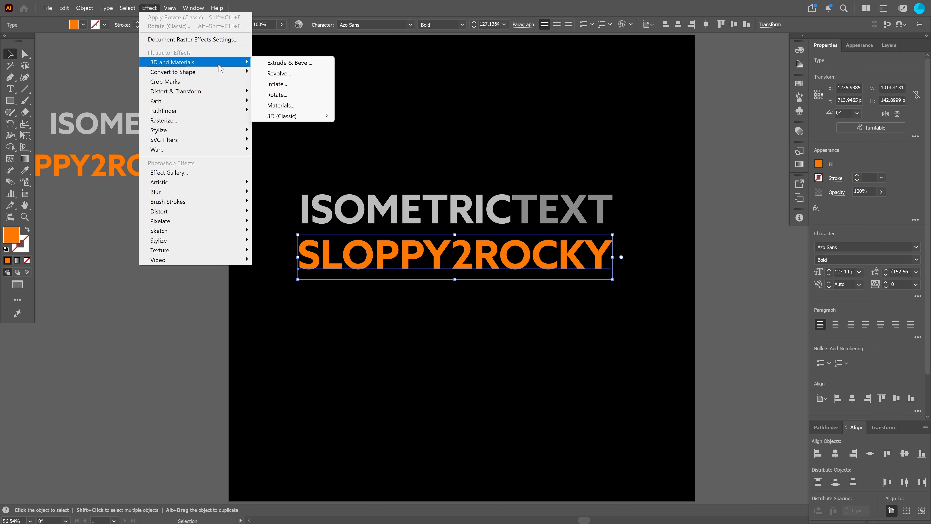
mouse_move(323, 120)
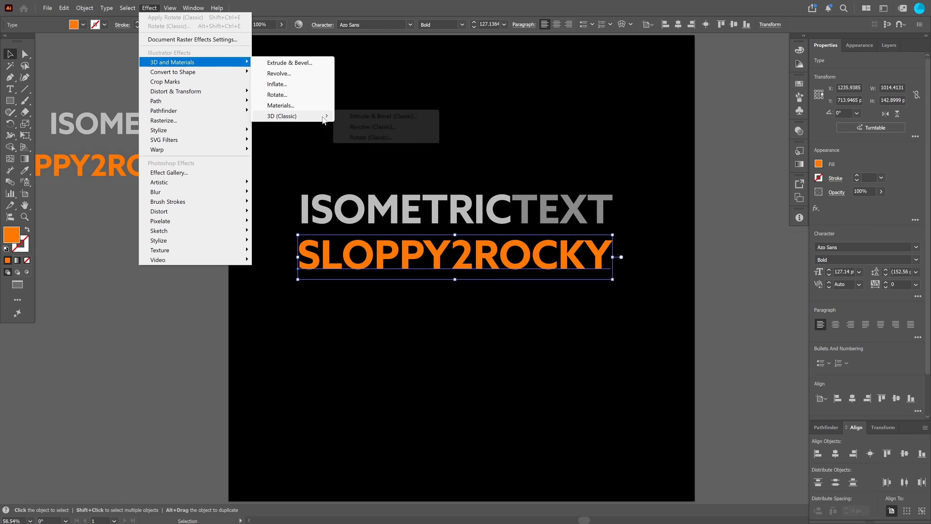
left_click(381, 138)
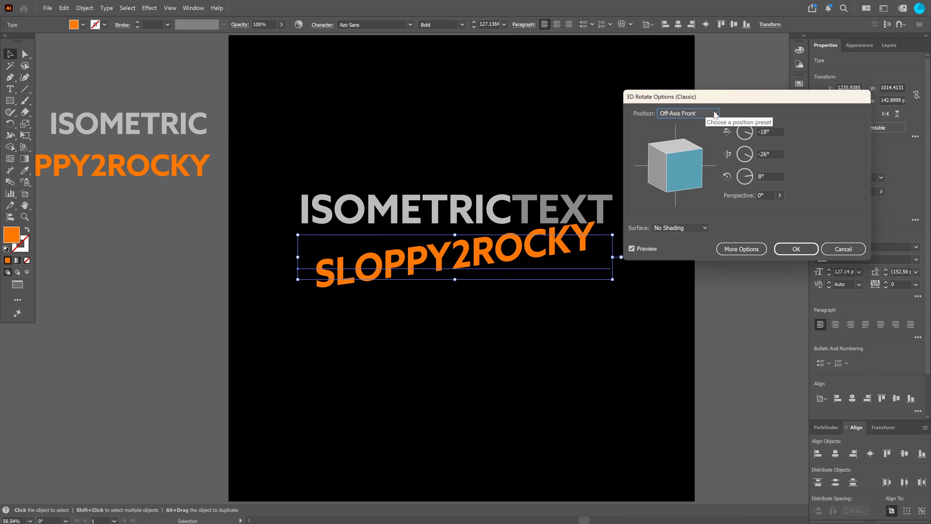
left_click(708, 115)
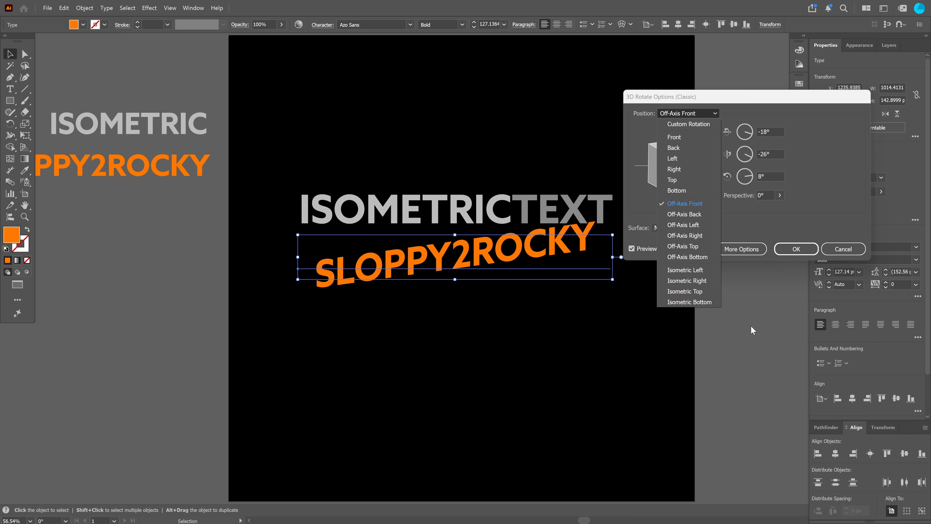
left_click(684, 291)
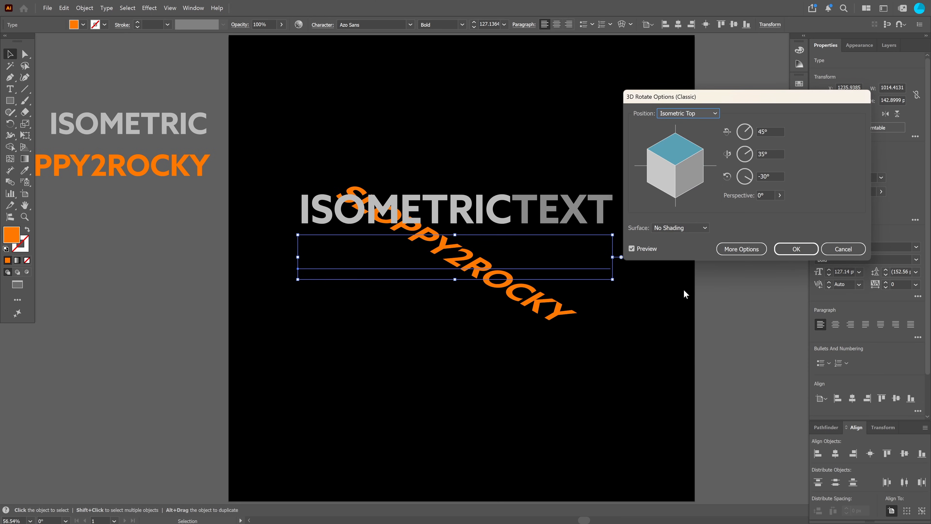
left_click(796, 248)
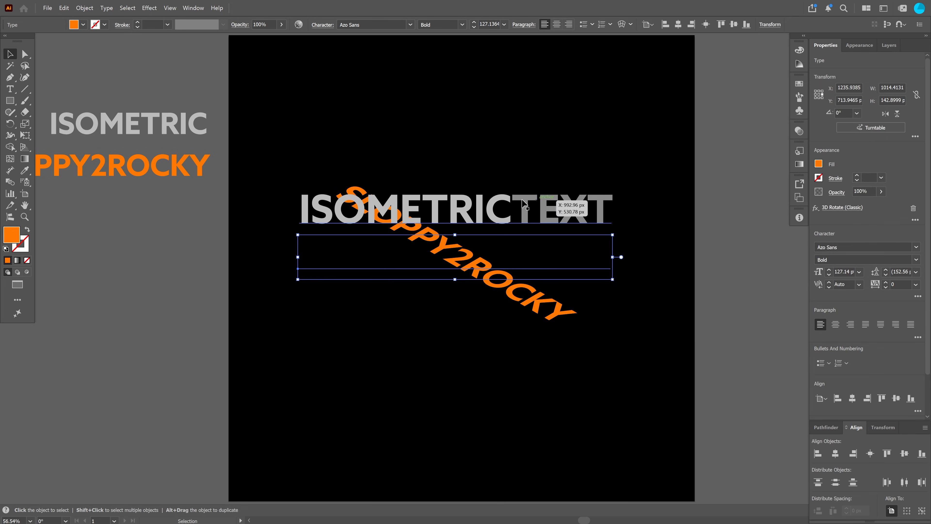
Step: Spread the two lines apart, with ISOMETRICTEXT higher on the artboard, and enlarge the rotated SLOPPY2ROCKY to about 181 pt
left_click_drag(523, 202, 523, 124)
left_click_drag(434, 248, 438, 270)
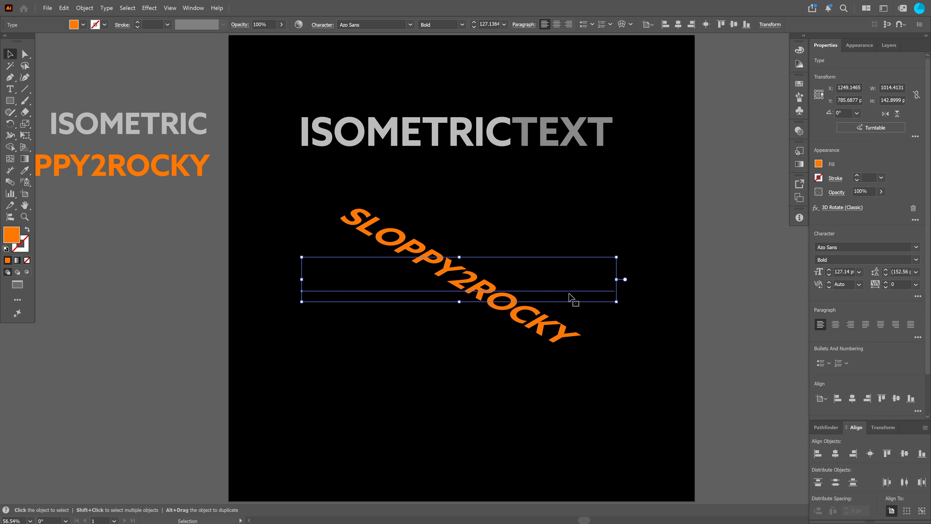
left_click_drag(616, 301, 685, 337)
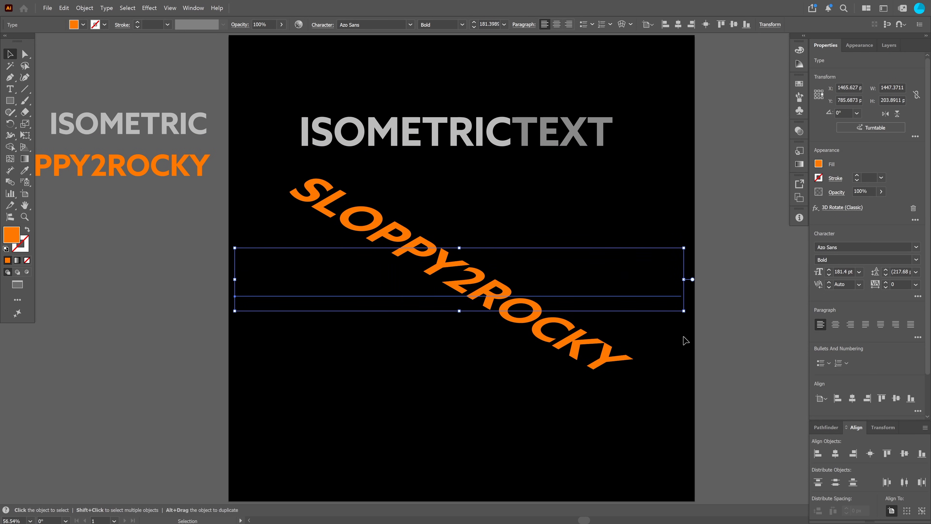
Step: Set the font size of the rotated SLOPPY2ROCKY text to 180 pt
double_click(485, 25)
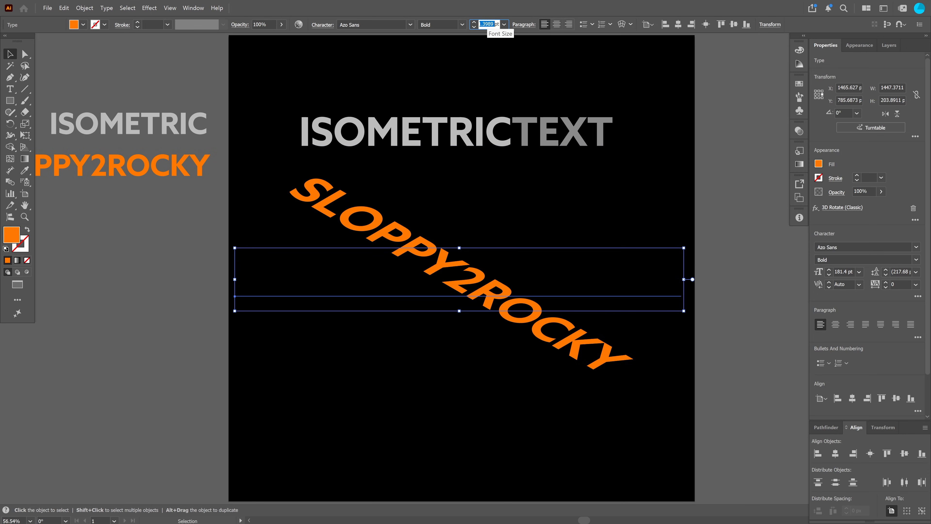
type("180")
key("Return")
left_click(487, 23)
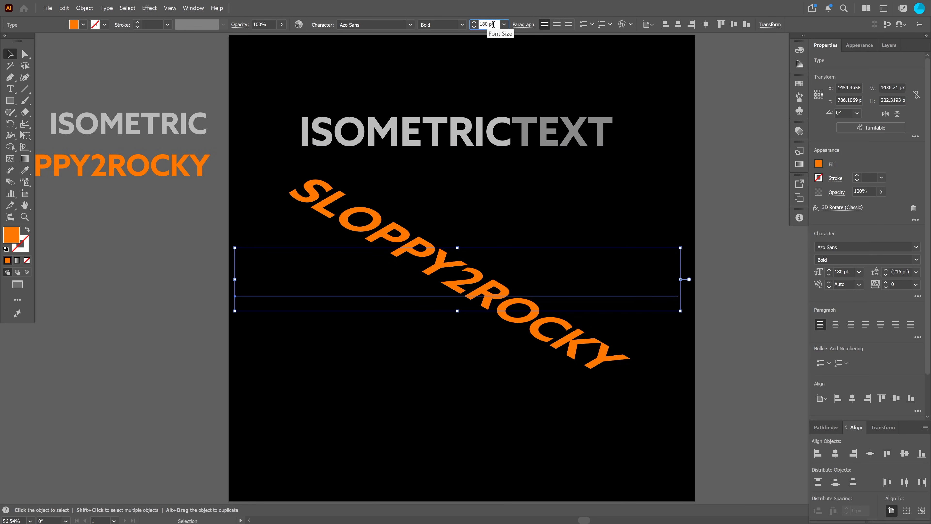
Step: Set the rotated SLOPPY2ROCKY text to 200 pt and center it horizontally and vertically on the artboard
type("2")
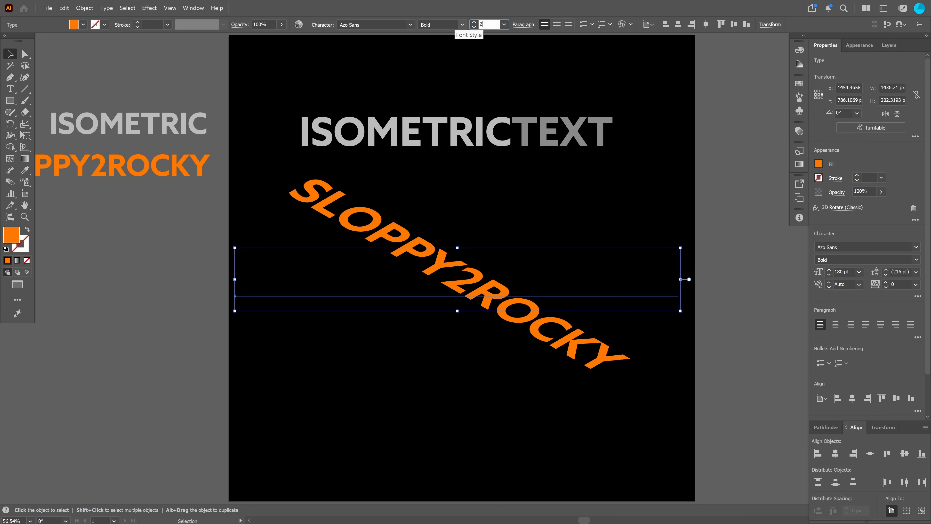
type("00")
key("Return")
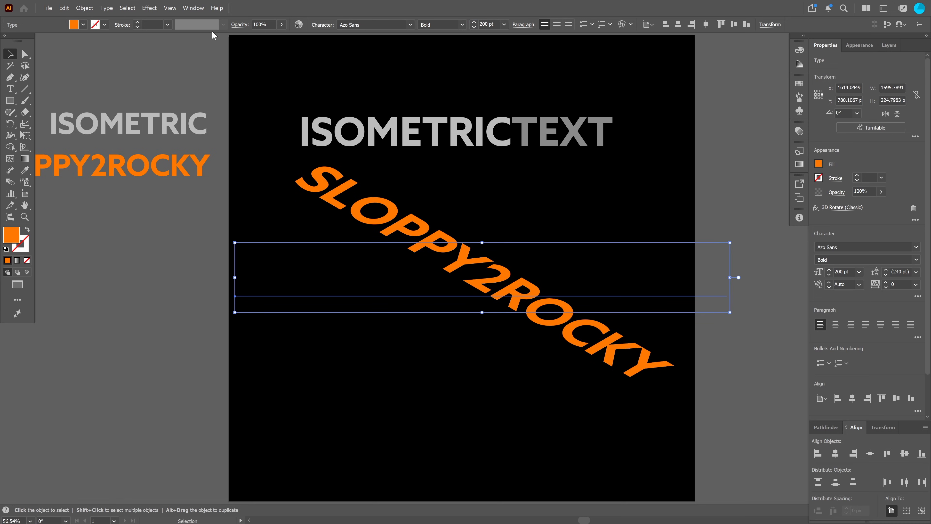
left_click(678, 24)
left_click(733, 24)
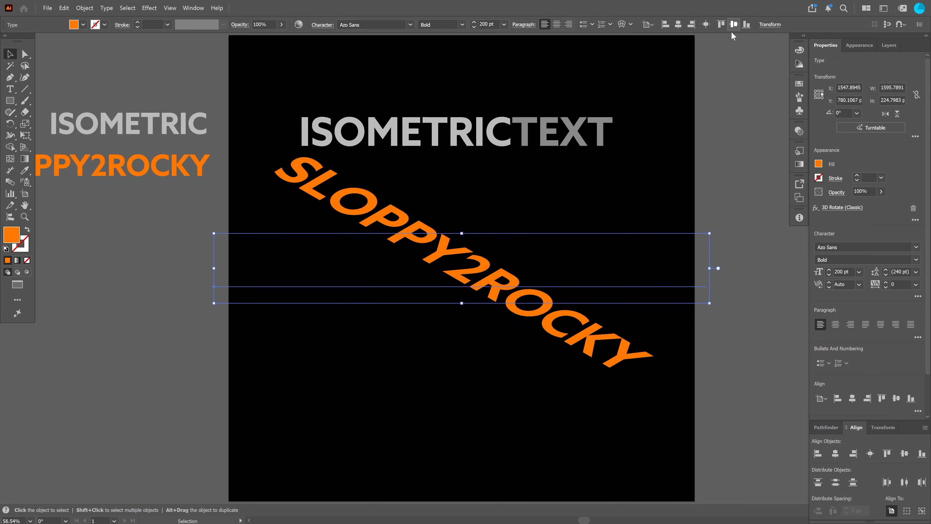
left_click(711, 113)
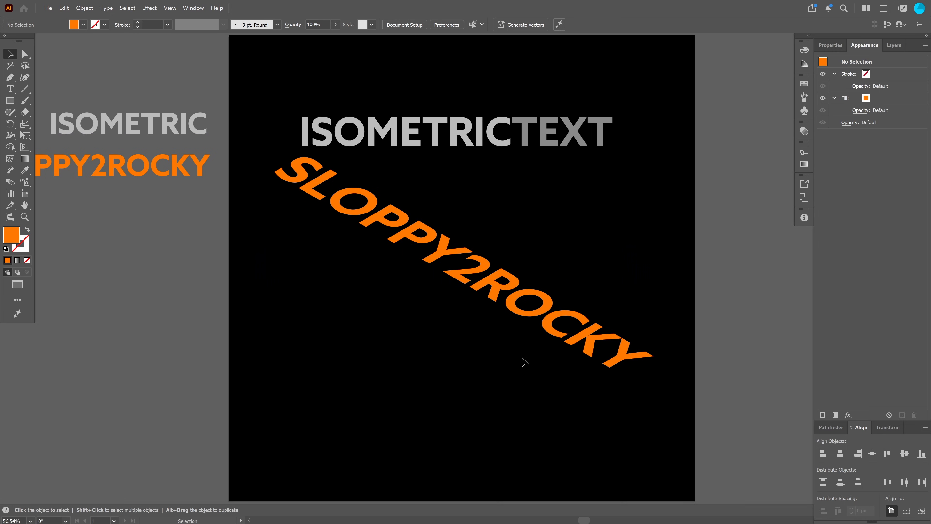
Step: Select the rotated SLOPPY2ROCKY text and paste a copy of it directly behind the original
left_click(556, 324)
key("a")
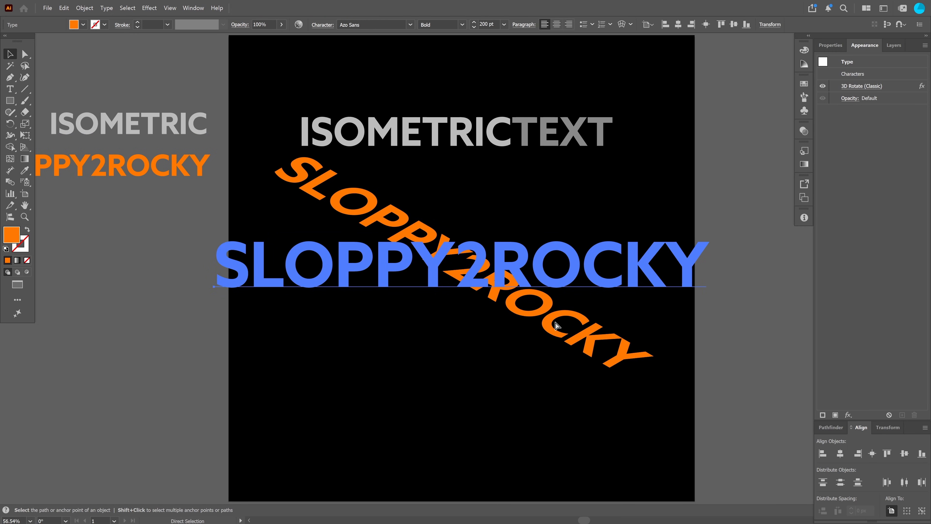
left_click(895, 44)
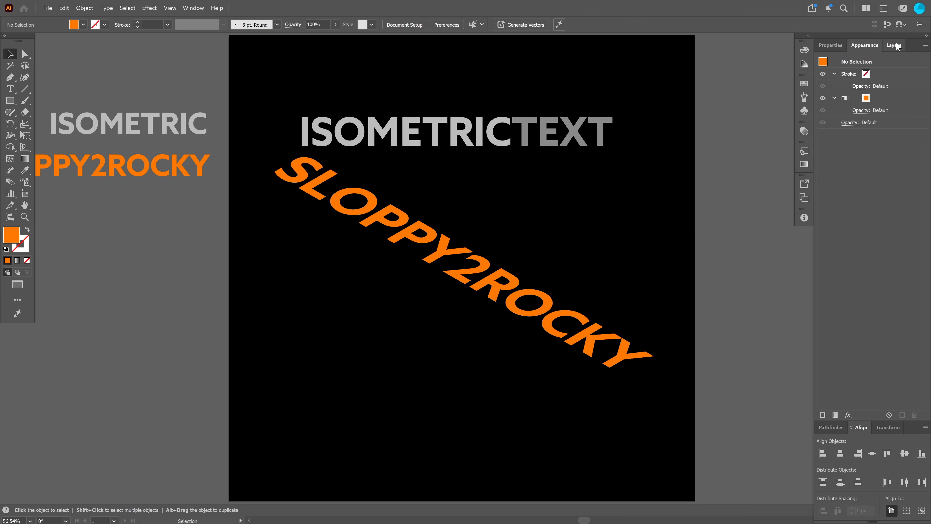
left_click(895, 45)
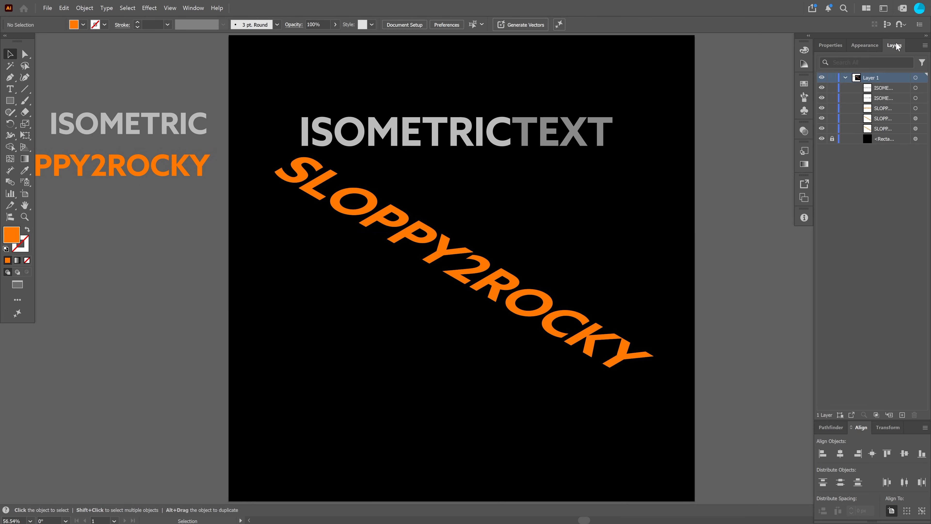
left_click(916, 109)
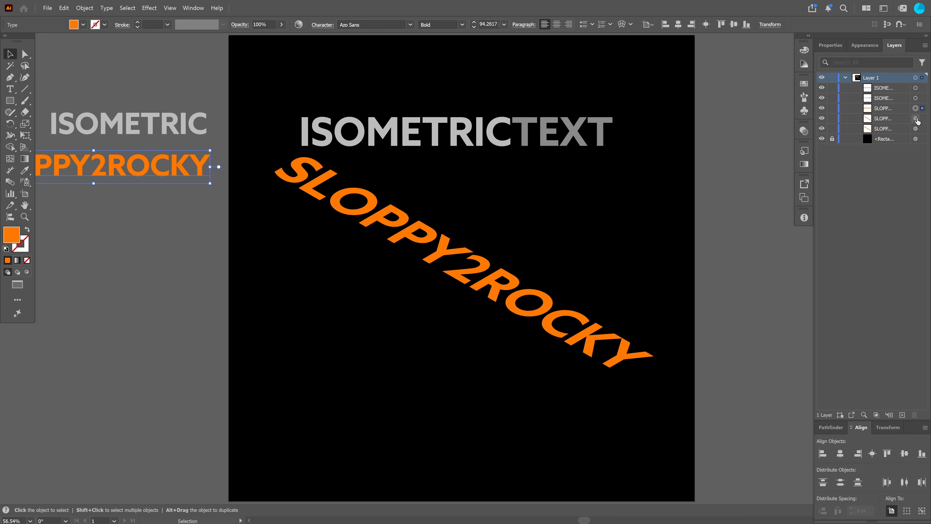
left_click(916, 118)
left_click(915, 108)
left_click(915, 118)
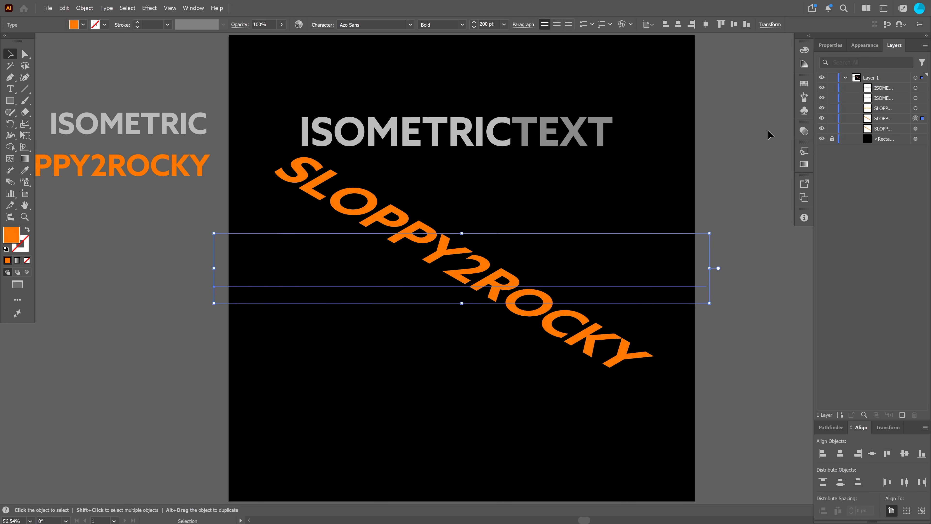
key("ctrl+c")
key("ctrl+b")
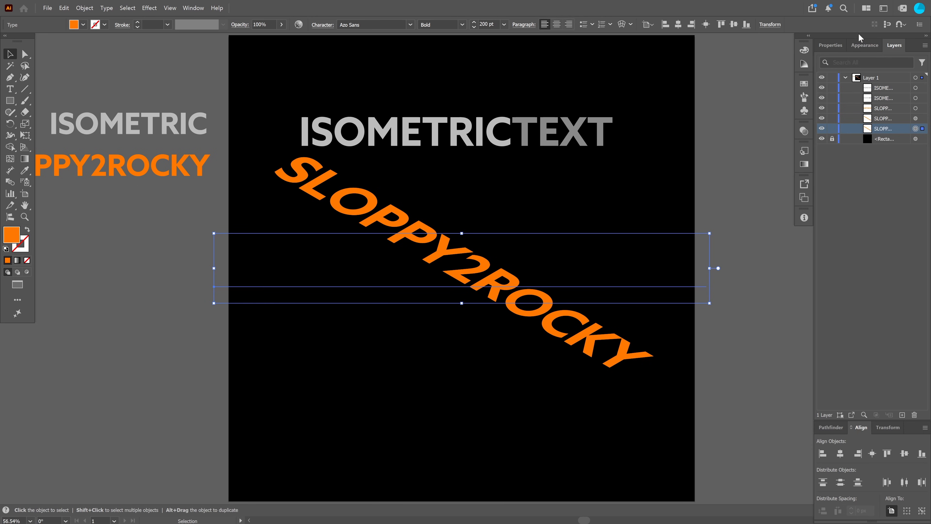
Step: Add a Transform effect to the rear SLOPPY2ROCKY copy that moves it 200 px vertically
left_click(862, 45)
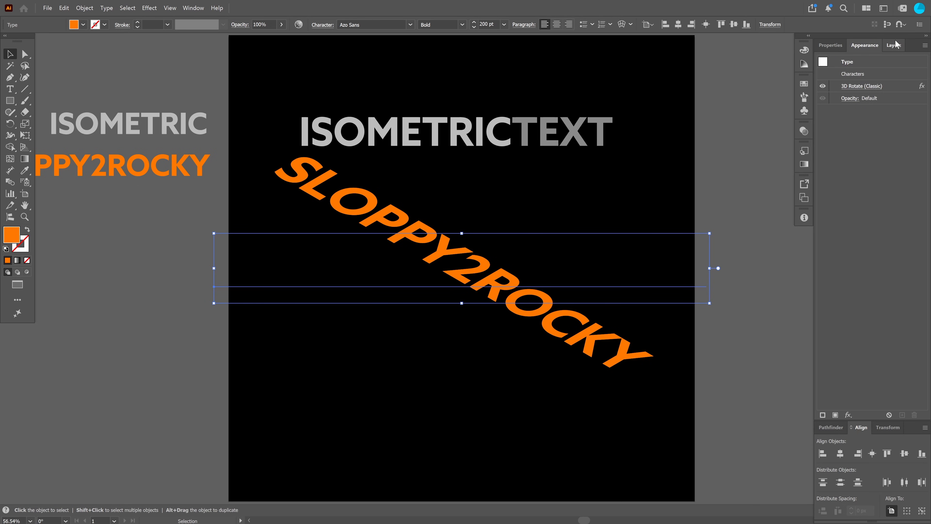
left_click(848, 415)
mouse_move(885, 219)
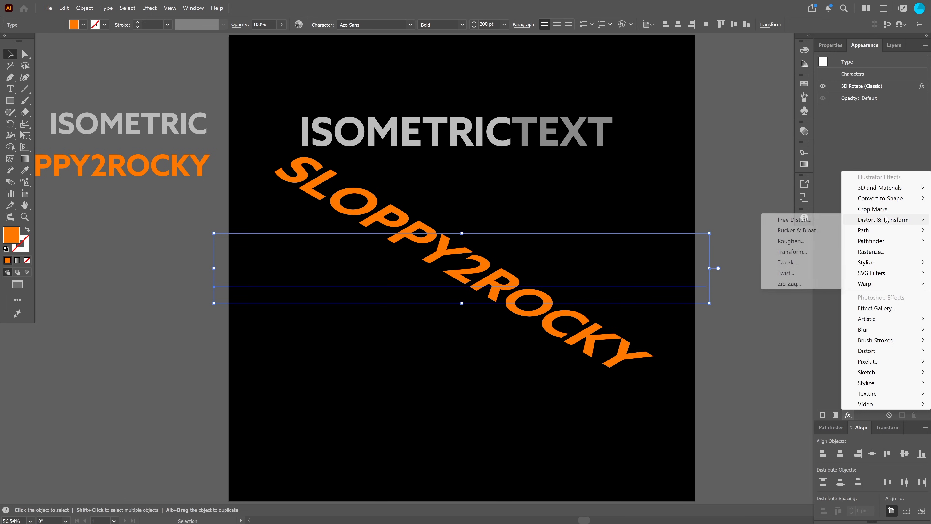
left_click(797, 252)
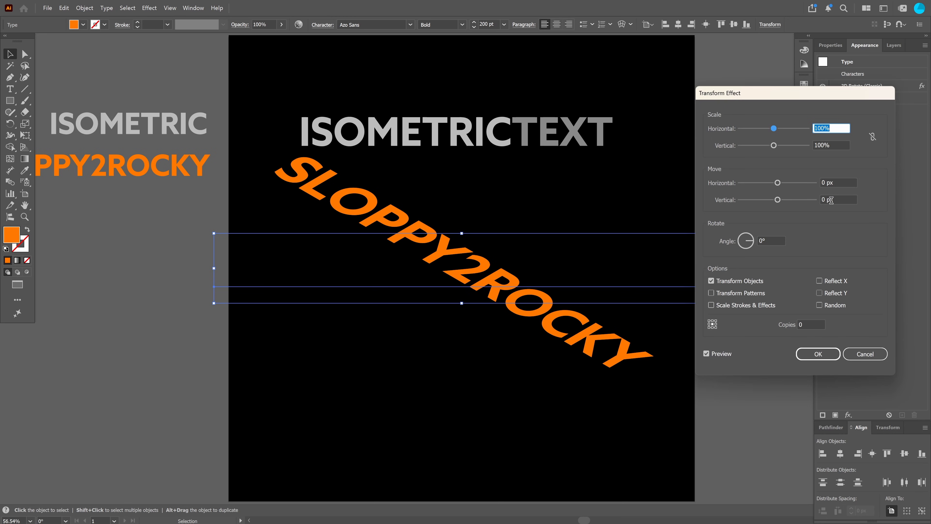
left_click(841, 200)
key("Up")
key("Up")
key("Up")
key("Up")
key("Up")
key("Up")
key("Up")
key("Up")
key("Up")
key("Up")
key("Up")
key("Up")
key("Up")
key("Up")
key("Up")
key("Up")
key("Up")
key("Up")
key("Up")
key("Up")
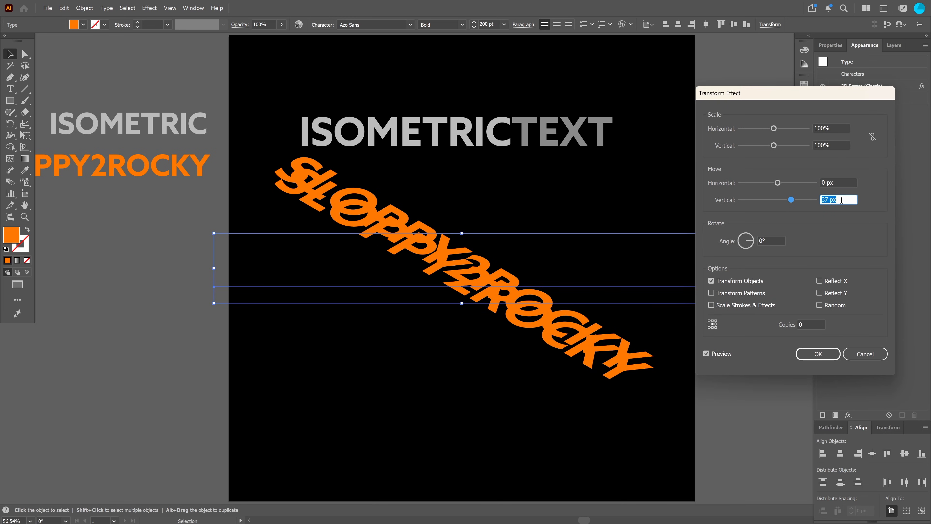
type("100")
key("Tab")
left_click_drag(842, 200, 794, 202)
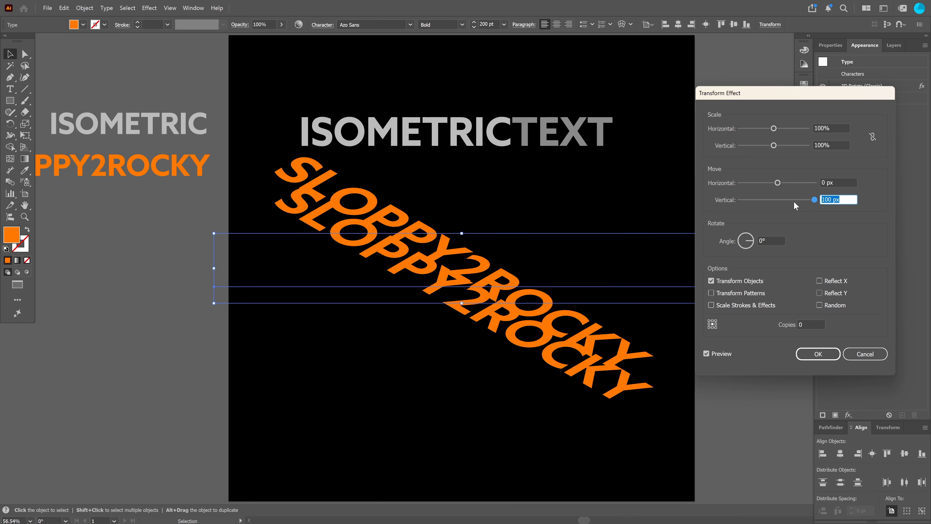
type("200")
key("Tab")
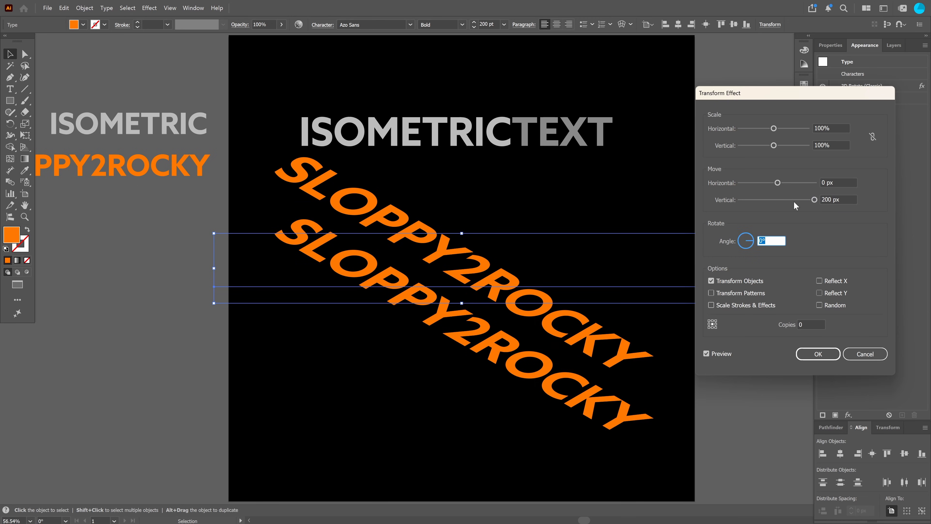
left_click(821, 353)
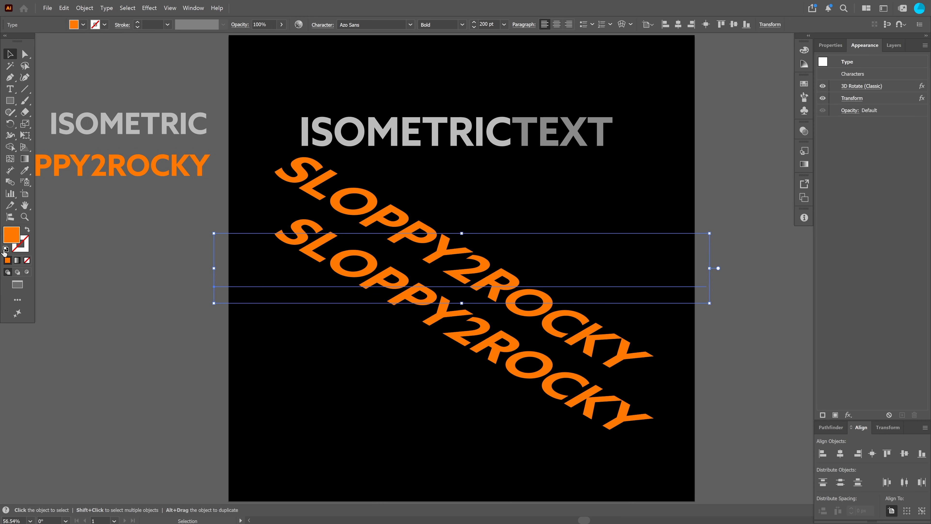
Step: Change the fill of the lower SLOPPY2ROCKY copy to bright yellow
double_click(8, 237)
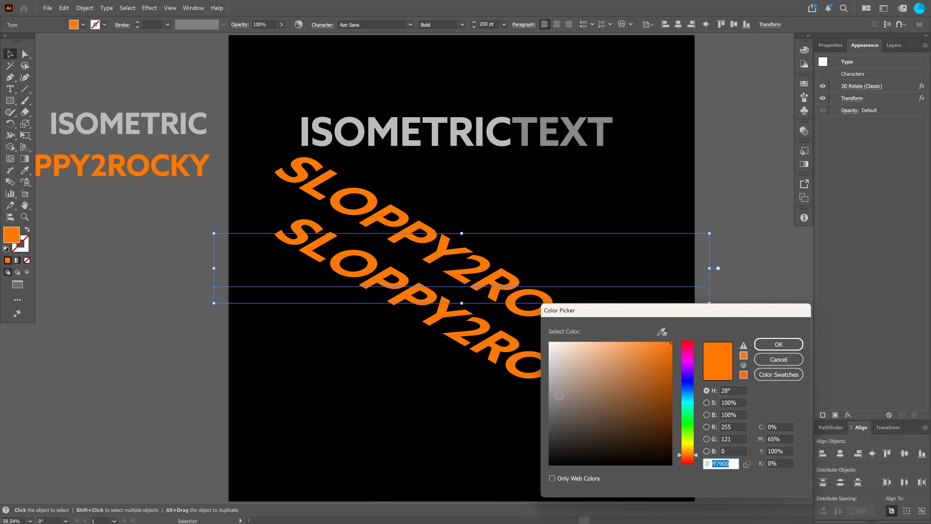
left_click(679, 443)
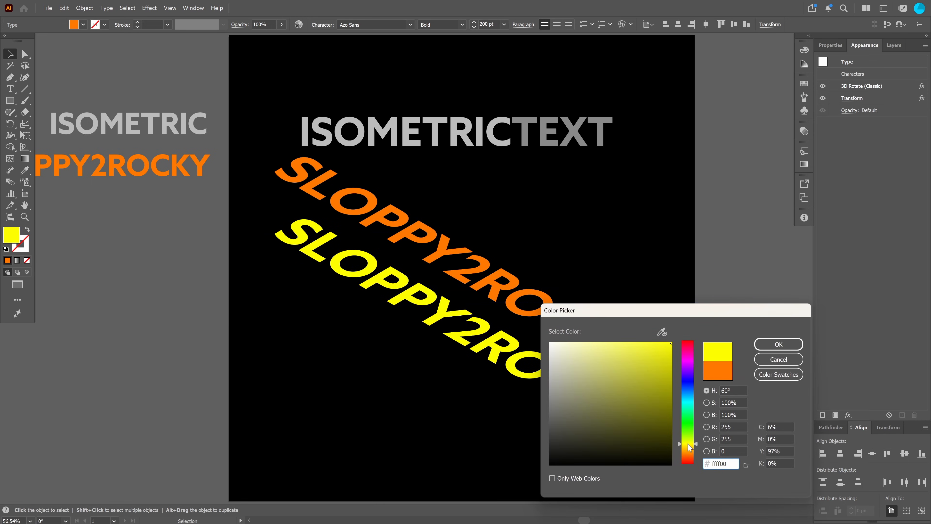
left_click_drag(688, 444, 690, 443)
left_click(779, 344)
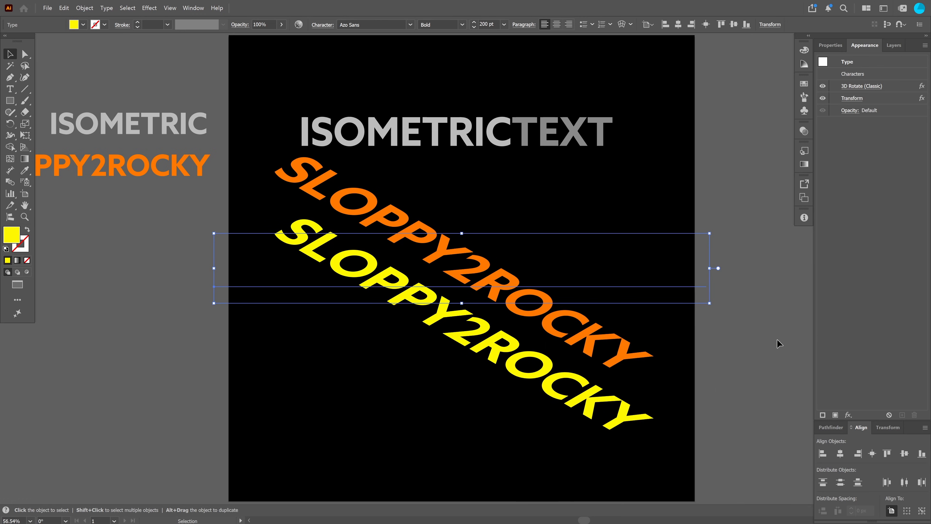
Step: Select both rotated SLOPPY2ROCKY texts and set the blend spacing to 100 specified steps
left_click(895, 45)
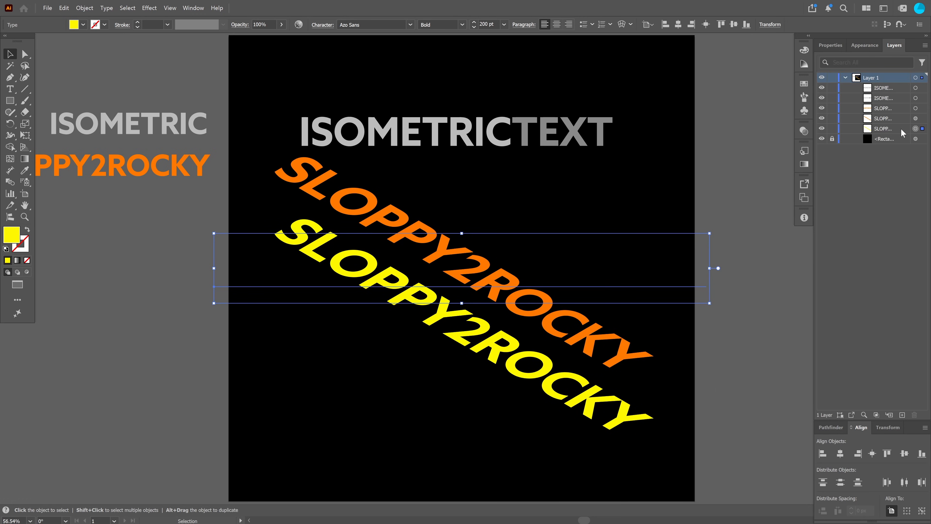
left_click(915, 118, "shift")
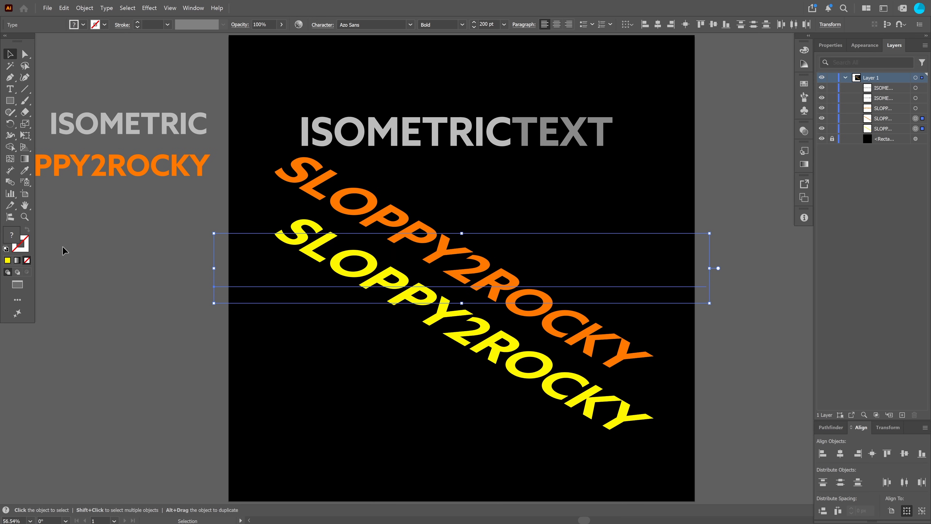
left_click(85, 7)
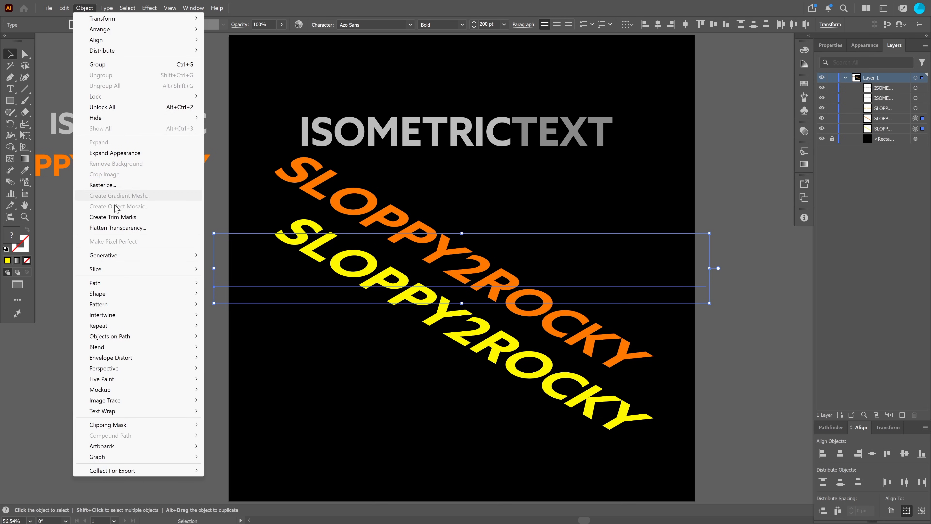
mouse_move(157, 349)
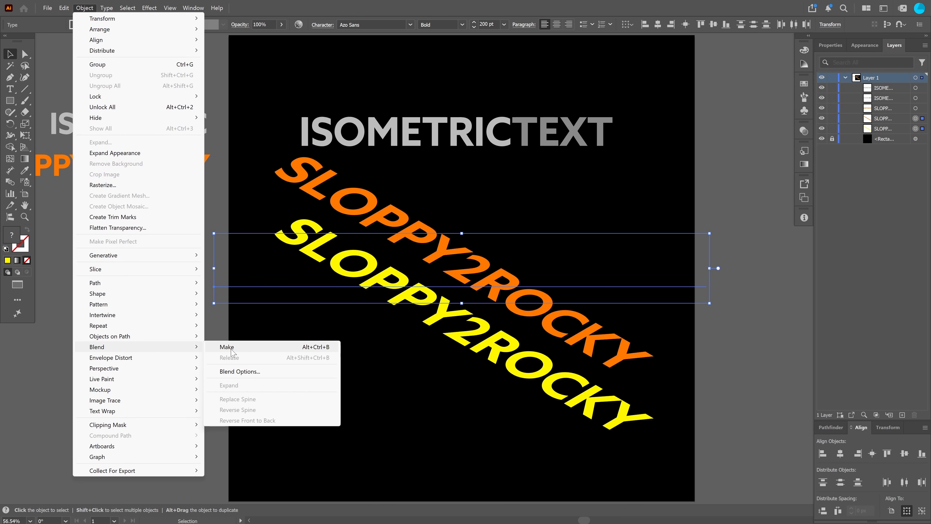
left_click(243, 371)
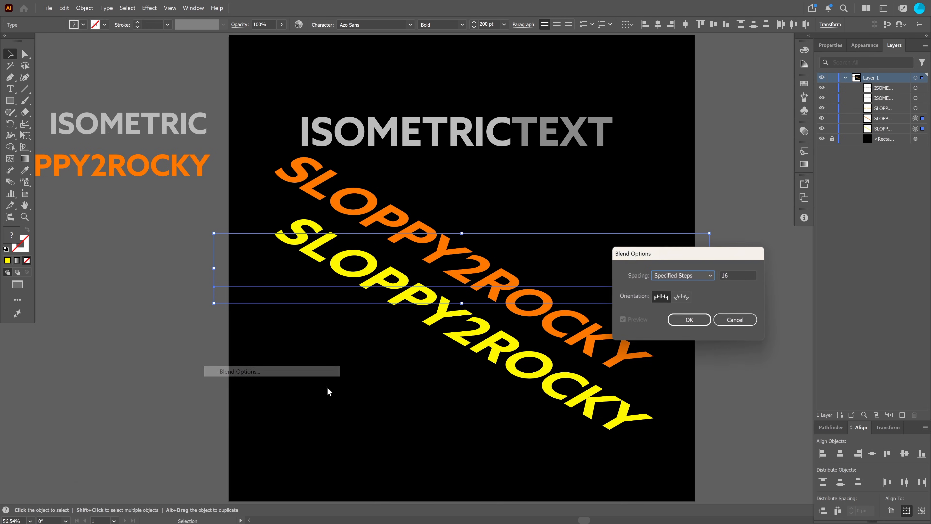
left_click(741, 275)
type("100")
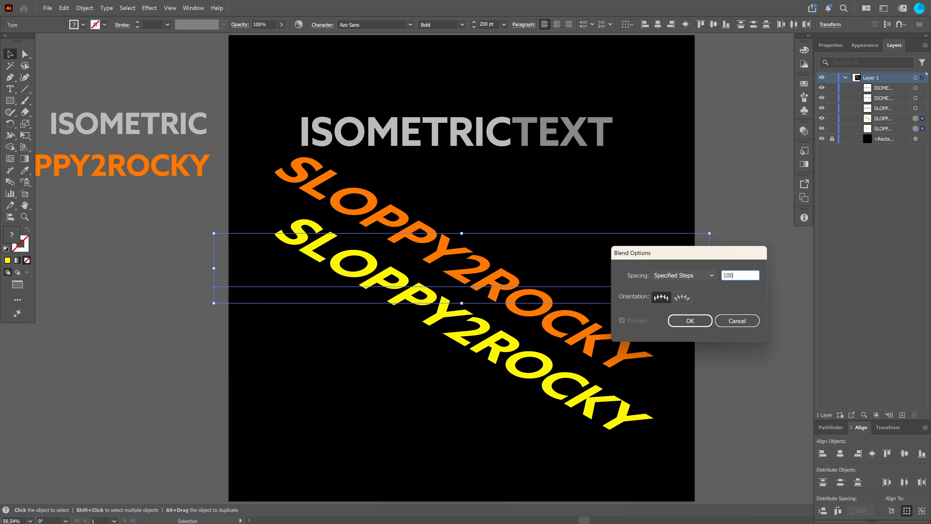
left_click(703, 324)
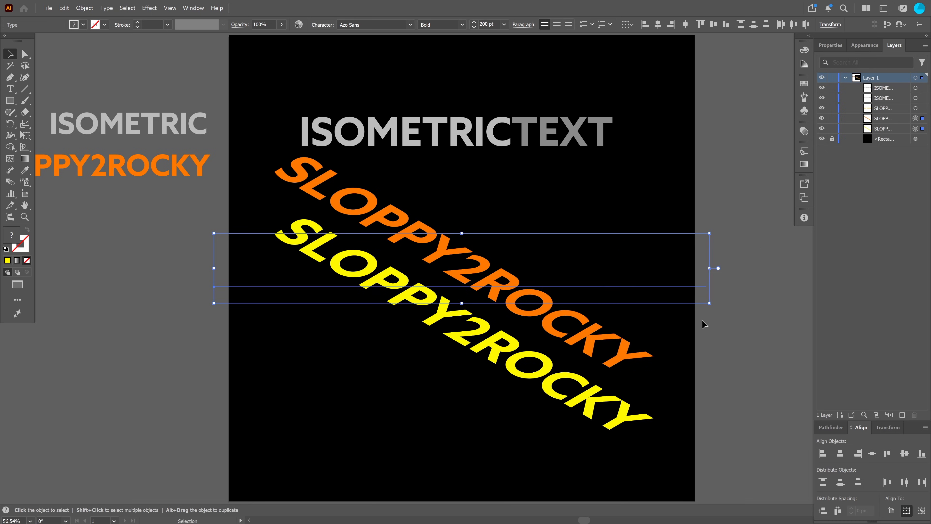
Step: Make a blend between the orange and yellow SLOPPY2ROCKY texts and deselect it
left_click(91, 7)
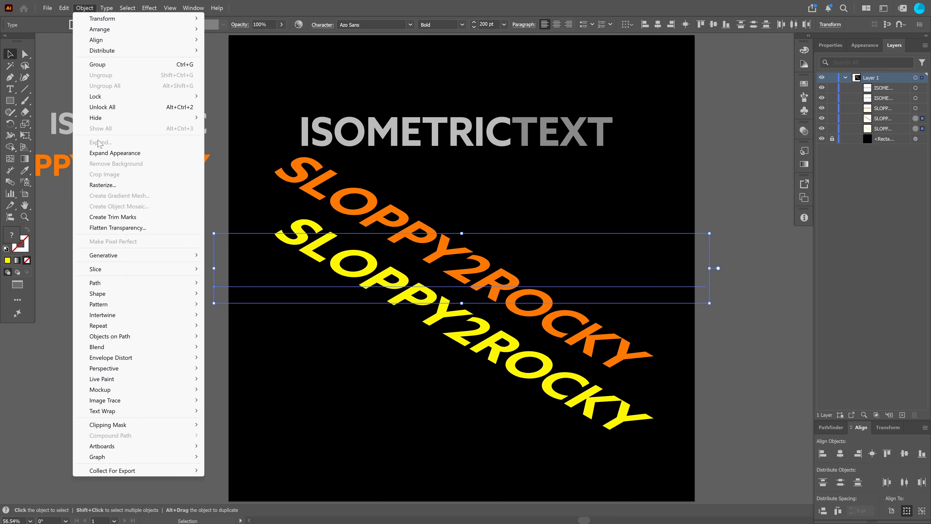
mouse_move(142, 346)
left_click(225, 349)
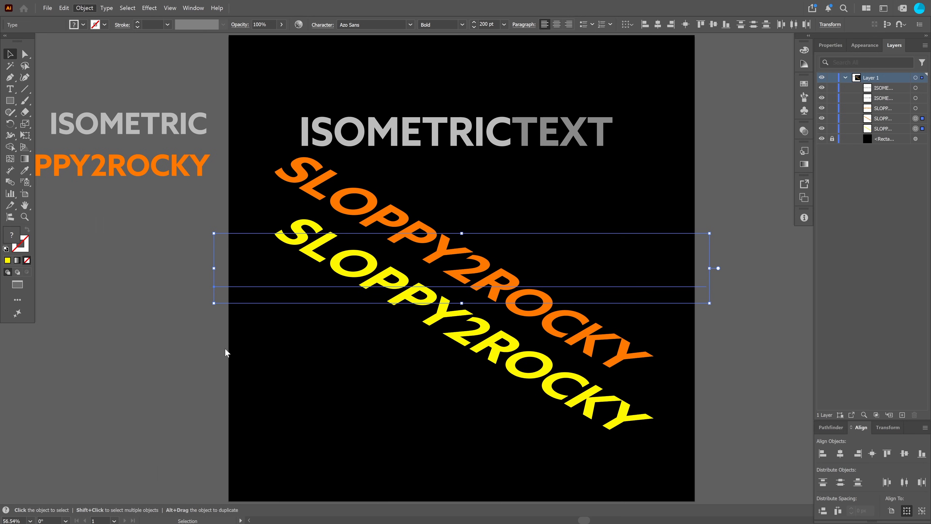
left_click(46, 427)
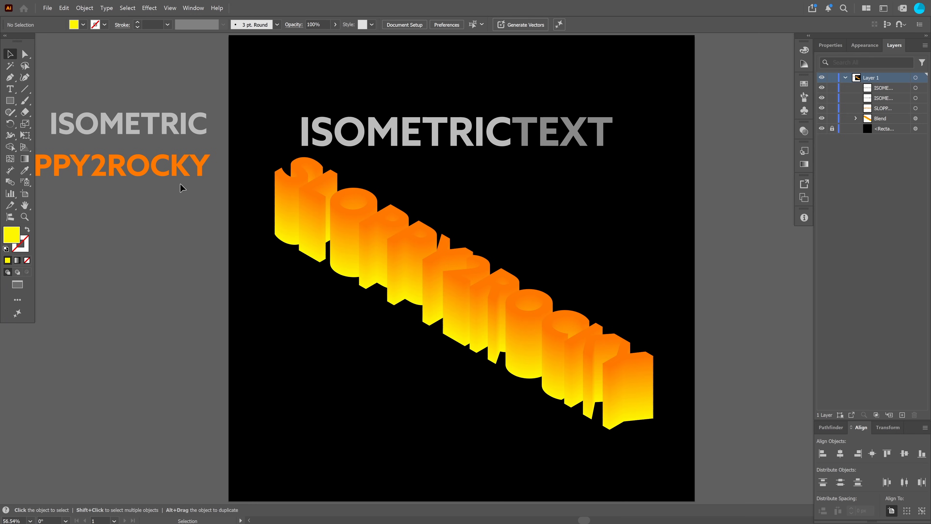
Step: Set the font size of the ISOMETRICTEXT line on the artboard to 200 pt
left_click(459, 125)
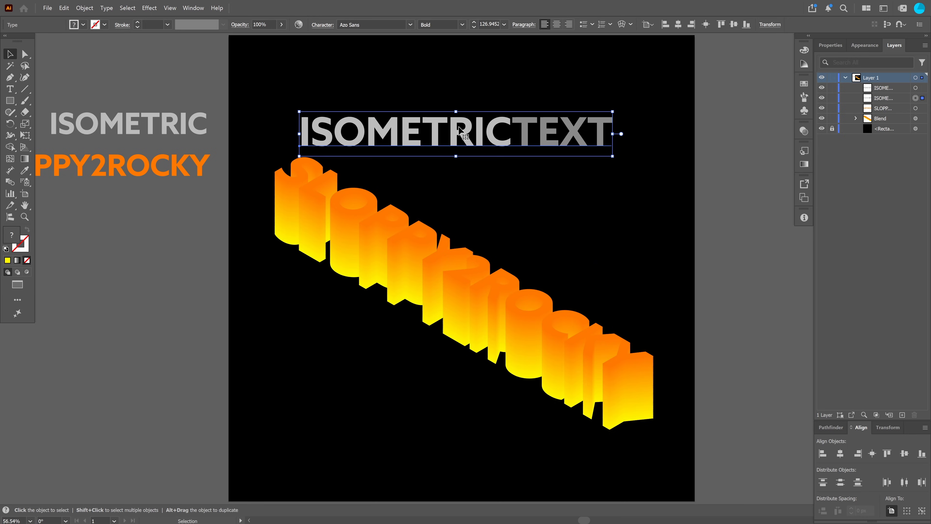
left_click(488, 23)
type("200pt")
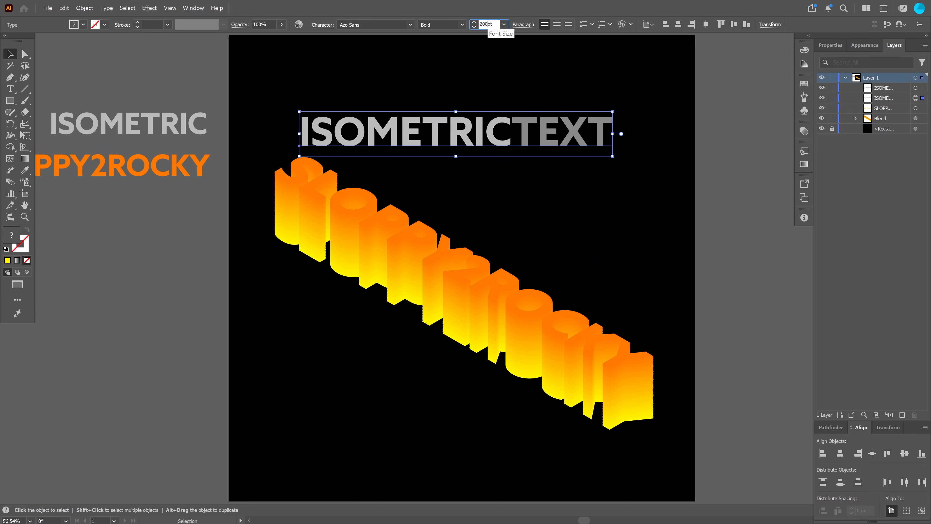
key("Return")
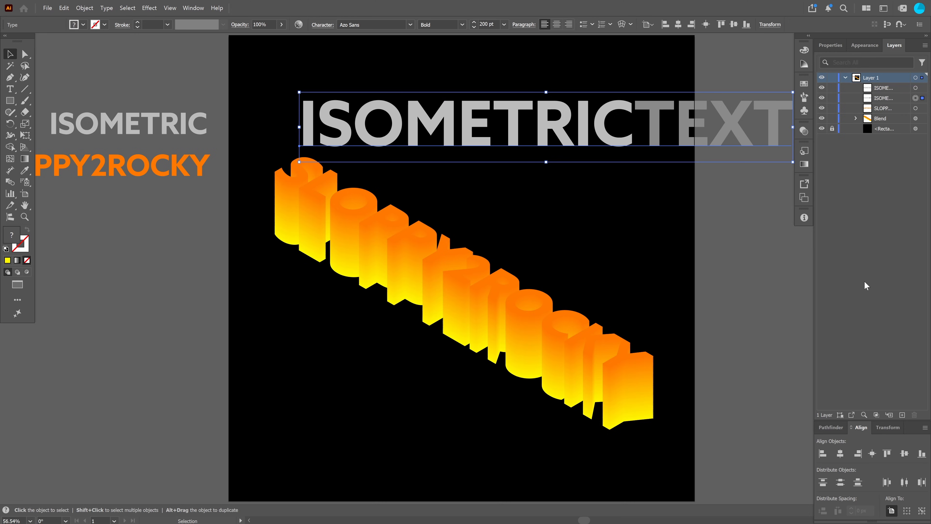
Step: Apply a 3D Rotate (Classic) effect with the Isometric Left position to the ISOMETRICTEXT line on the artboard
left_click(864, 45)
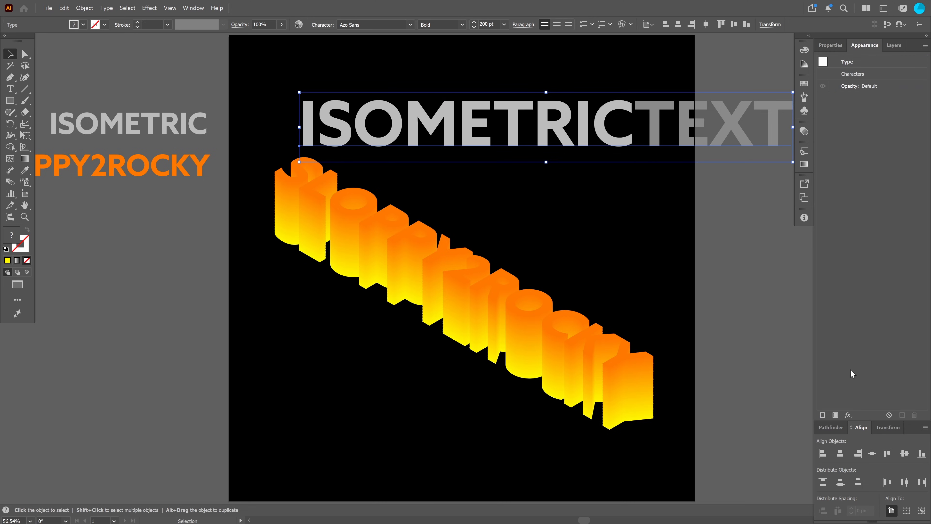
left_click(848, 415)
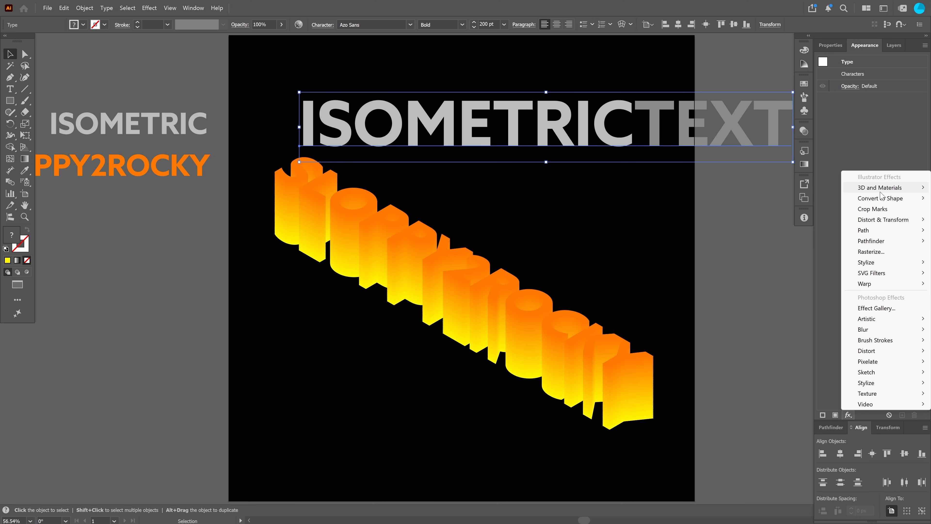
mouse_move(880, 194)
mouse_move(818, 242)
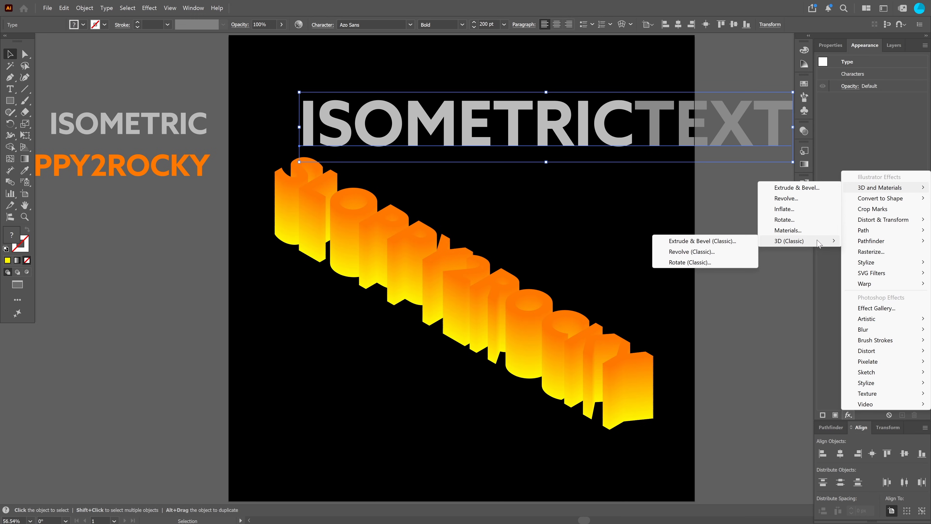
left_click(698, 262)
left_click(701, 112)
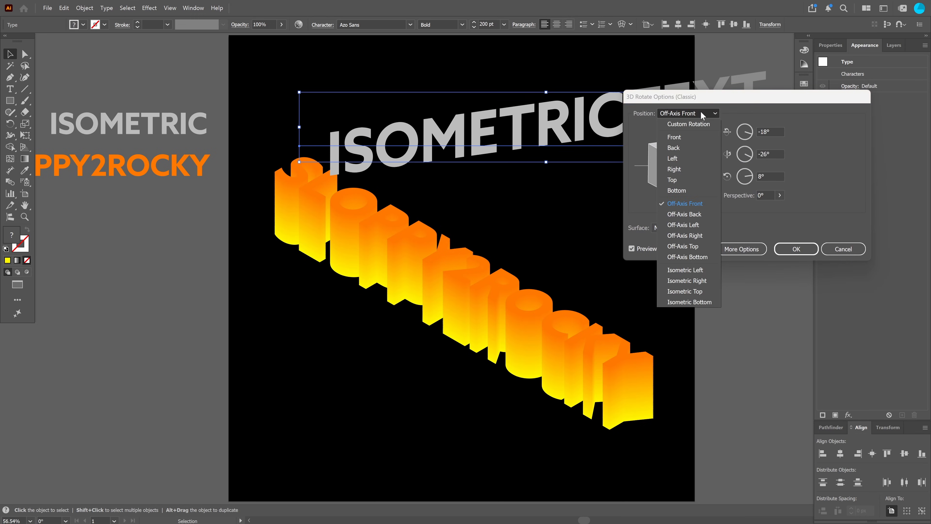
left_click(697, 270)
left_click(796, 248)
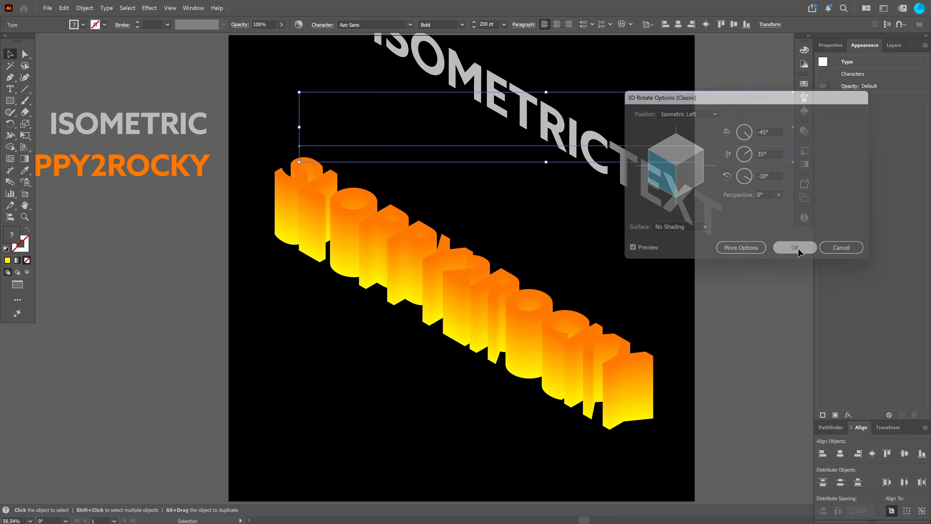
Step: Move the rotated ISOMETRICTEXT down so it stands along the upper edge of the SLOPPY2ROCKY blend, and deselect it
left_click_drag(575, 135, 514, 252)
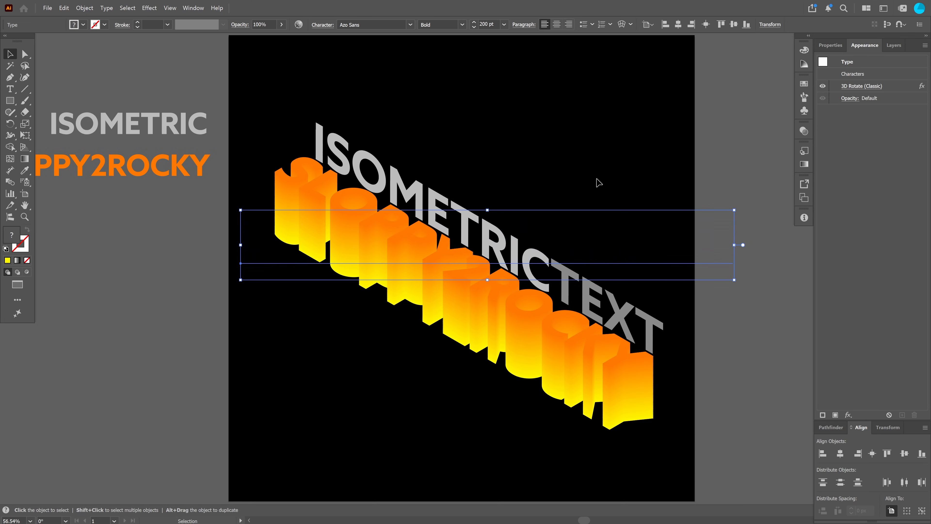
left_click(597, 183)
Step: Select the rotated ISOMETRICTEXT and paste two copies of it in place behind the original
left_click(893, 45)
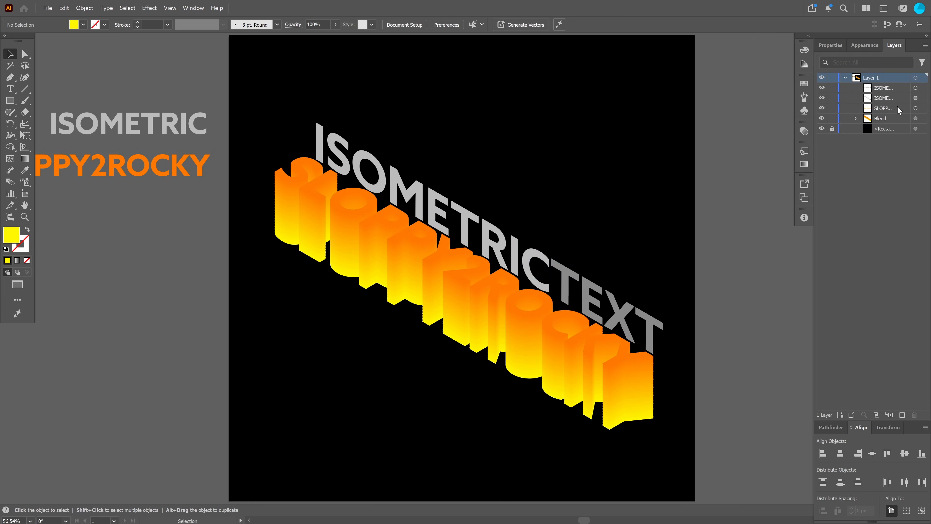
left_click(915, 98)
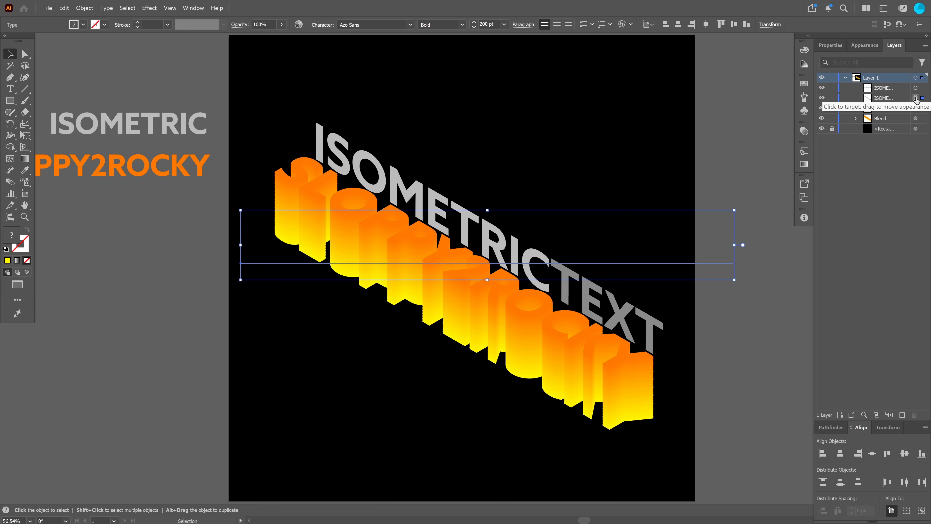
key("ctrl+c")
key("ctrl+b")
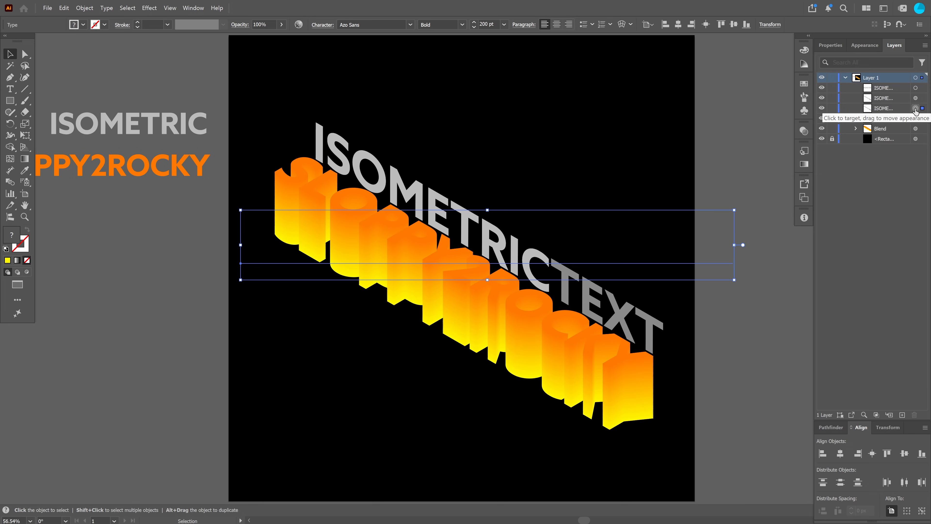
key("ctrl+c")
key("ctrl+b")
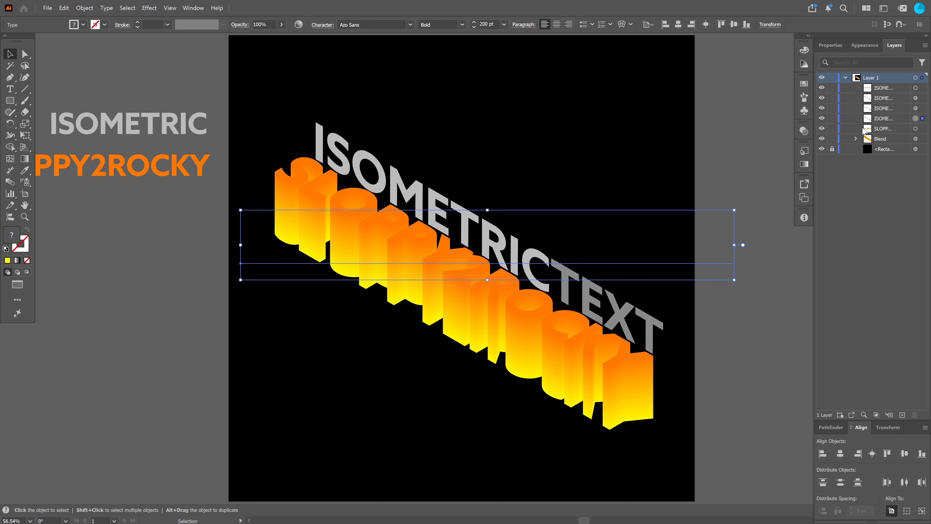
Step: Place a rotated orange duplicate of the SLOPPY2ROCKY text directly over the top face of the orange-yellow blend
left_click(568, 354)
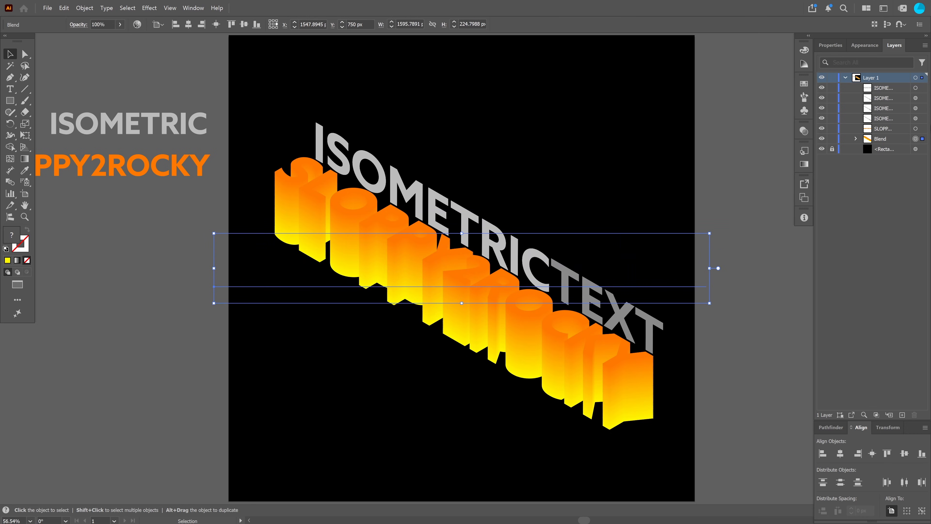
left_click(915, 118)
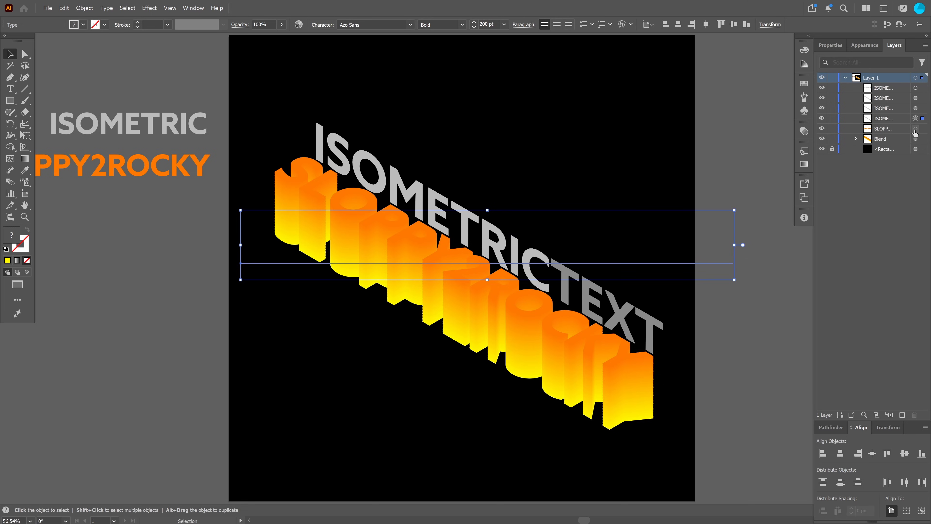
left_click(916, 128)
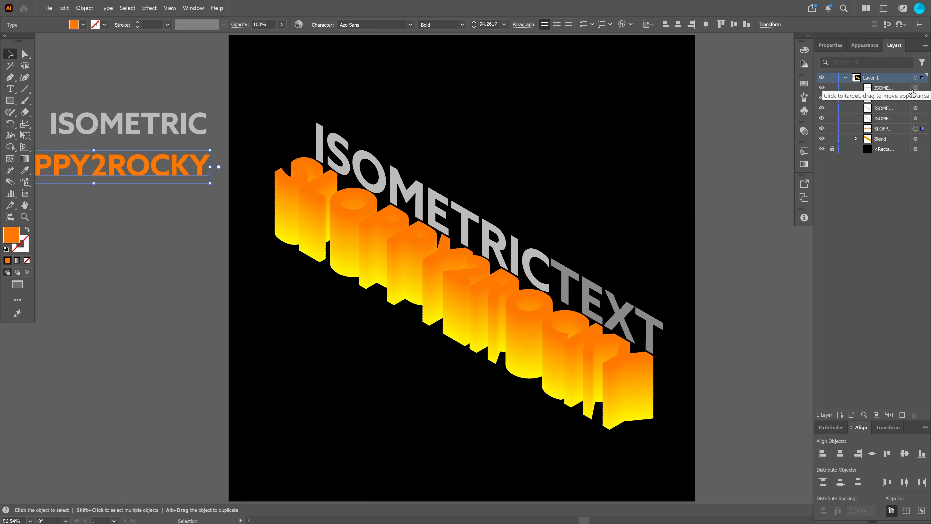
left_click(901, 45)
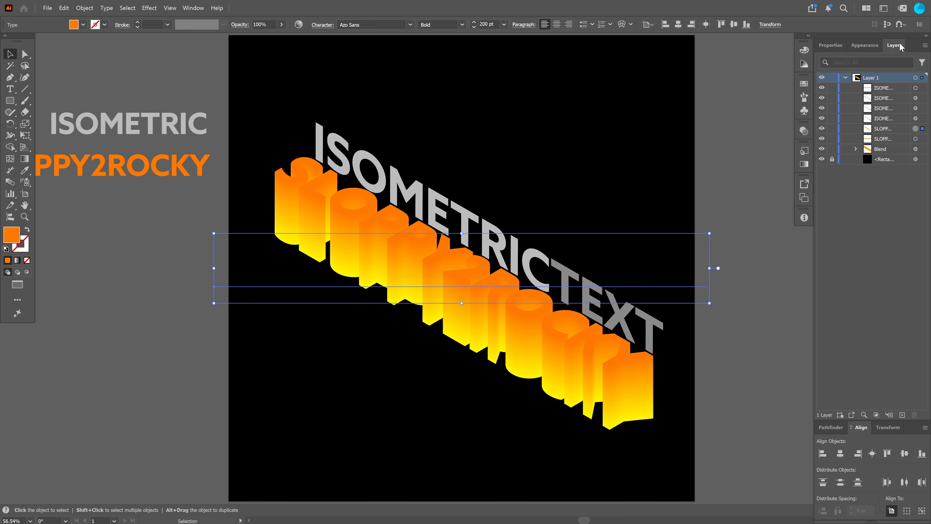
Step: Lock the two flat source texts, SLOPPY2ROCKY and ISOMETRICTEXT, that lie outside the artboard
left_click(915, 140)
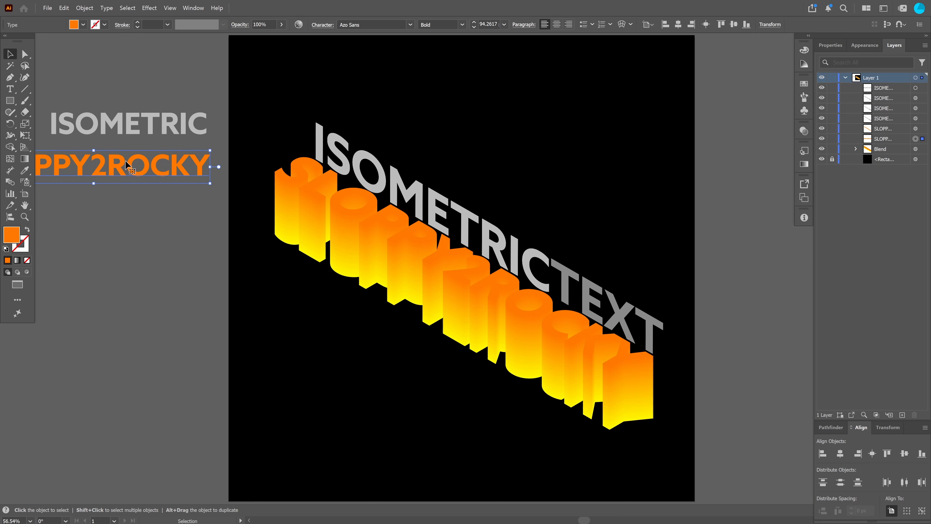
left_click(832, 139)
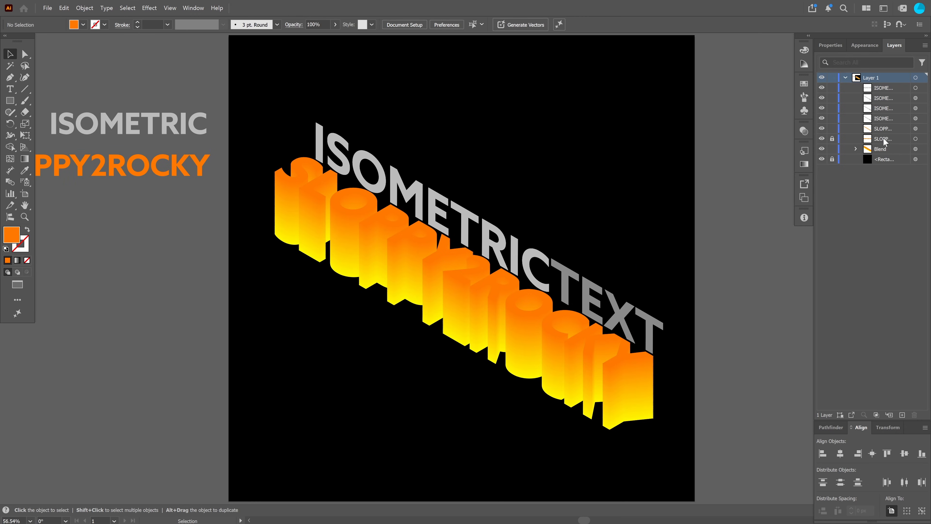
left_click(174, 123)
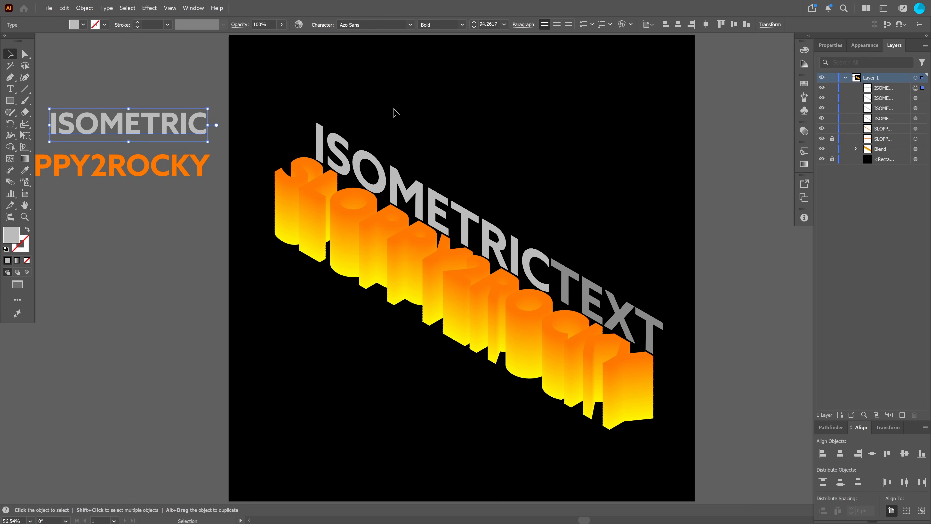
left_click(832, 88)
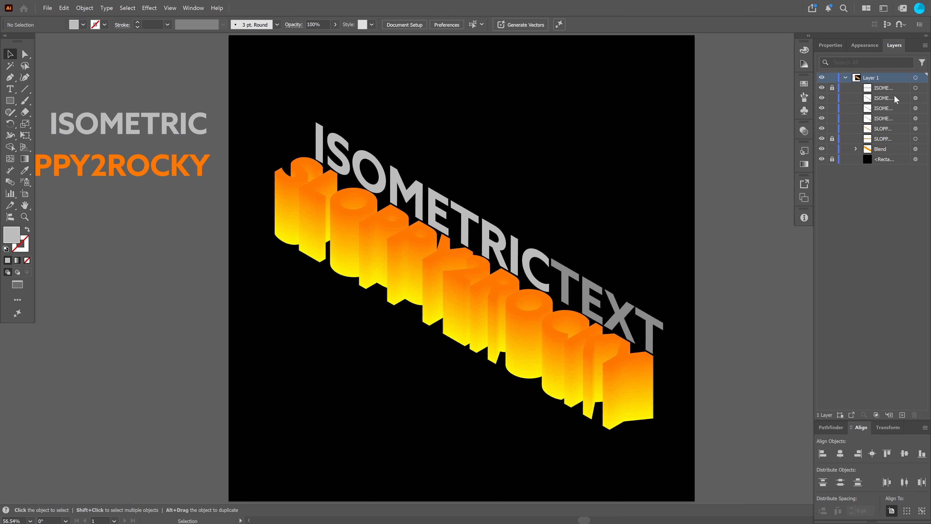
Step: Select the lowest of the rotated ISOMETRICTEXT copies and add a Transform effect to it
left_click(916, 98)
left_click(915, 118)
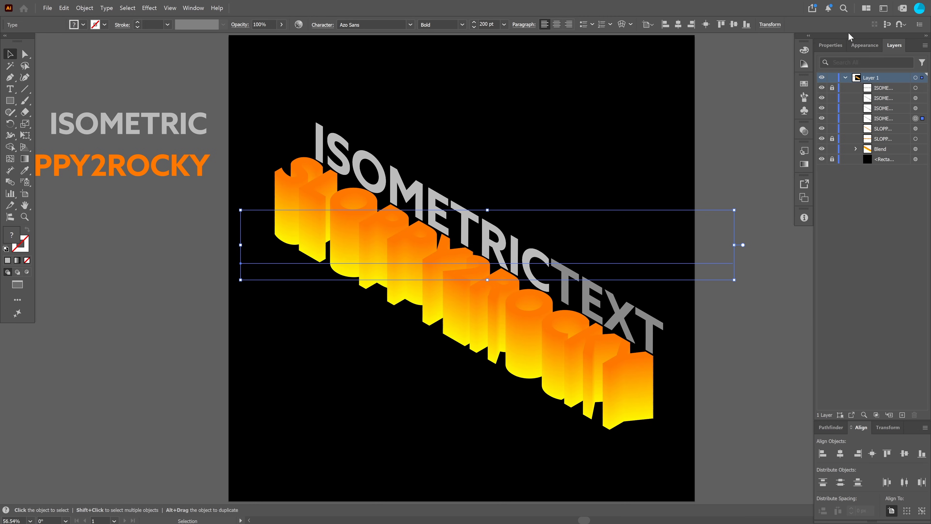
left_click(863, 45)
left_click(848, 415)
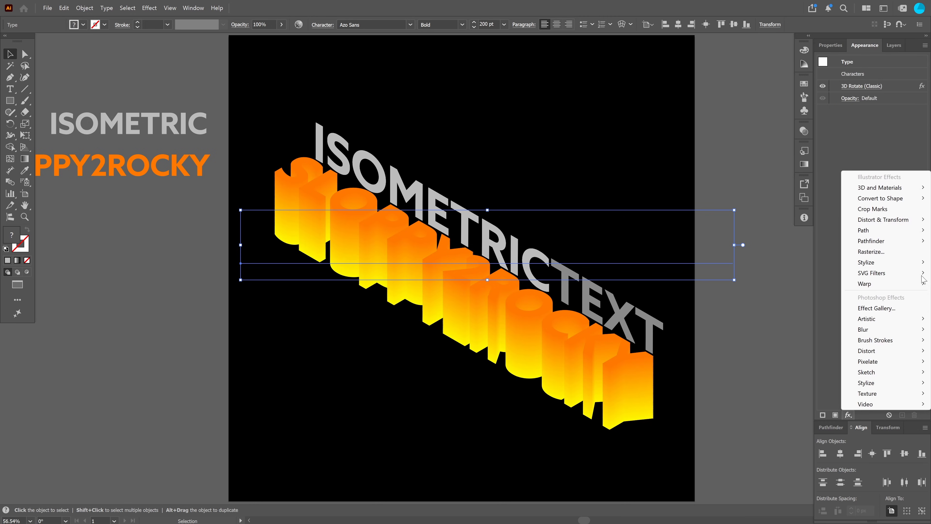
mouse_move(862, 223)
left_click(792, 251)
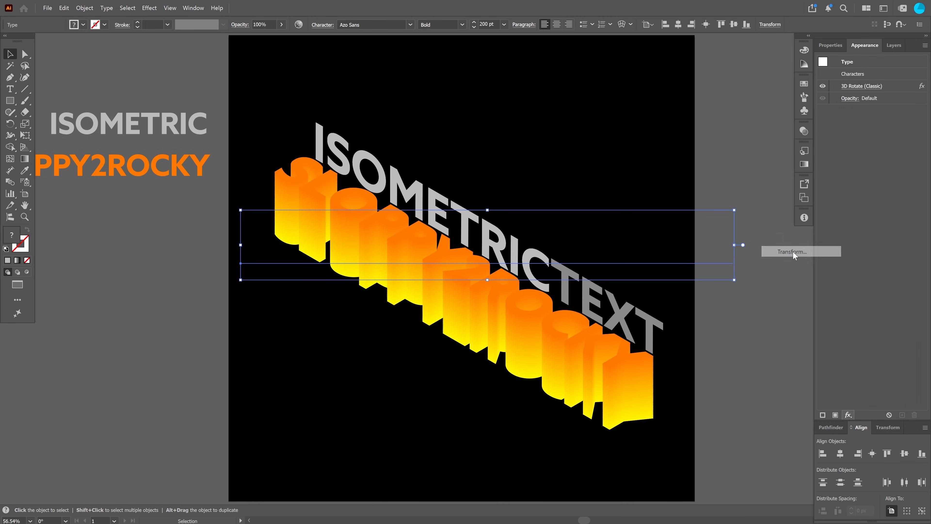
Step: Try horizontal moves of 100 px and 200 px in the Transform effect, with the dialog clear of the artwork
left_click_drag(835, 183, 786, 181)
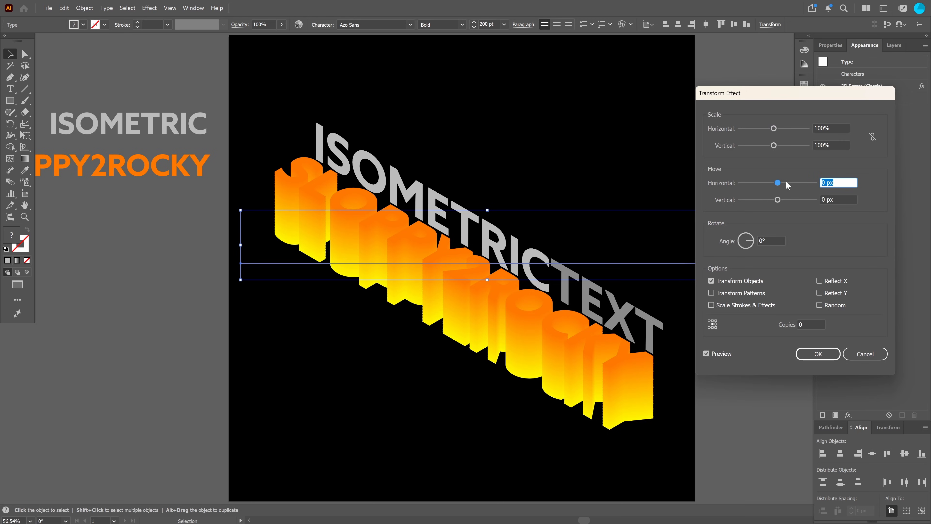
type("100")
key("Tab")
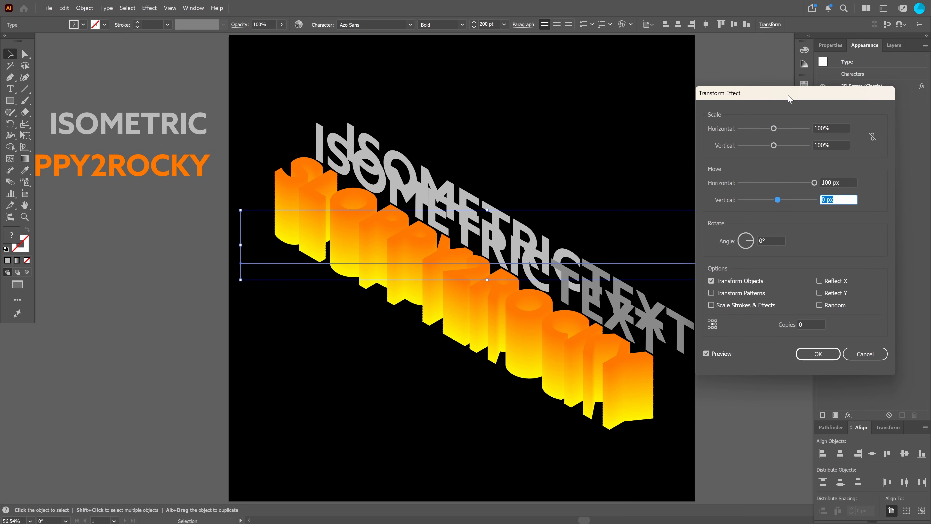
left_click_drag(787, 98, 128, 114)
left_click(197, 198)
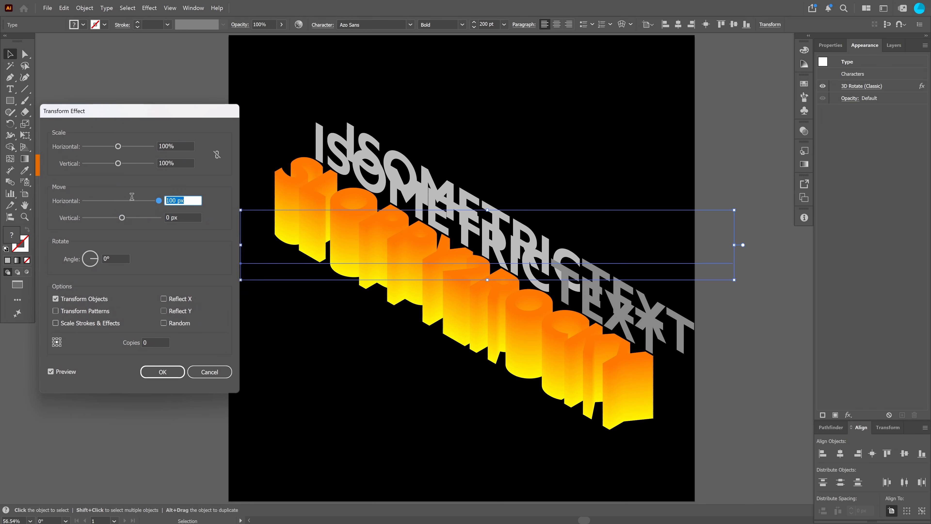
type("200")
key("Tab")
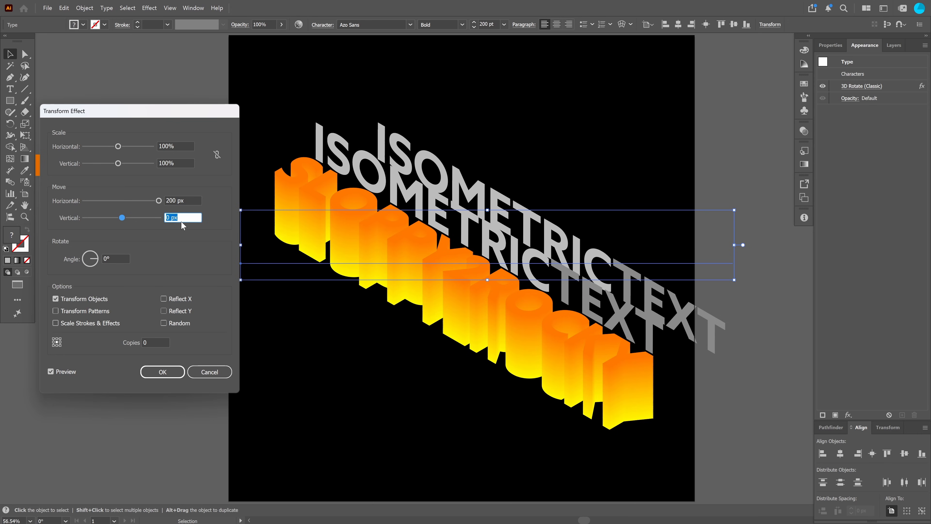
Step: Adjust the Transform effect's vertical move to -100 px so the ISOMETRICTEXT copy shifts upward
key("Up")
key("Up")
key("Up")
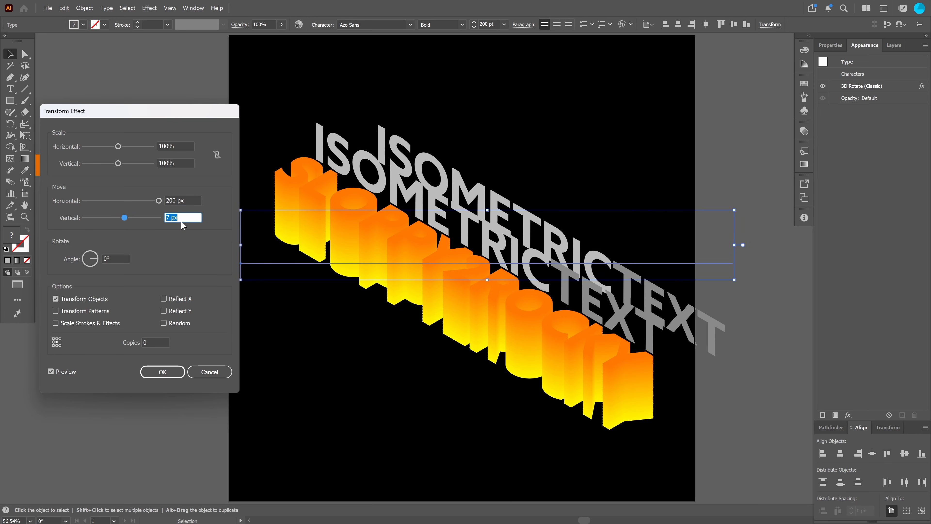
key("Down")
key("Down")
key("Down")
key("Down")
key("Down")
key("Down")
key("Down")
key("Down")
key("Down")
key("Down")
key("Down")
key("Down")
key("Down")
key("Down")
key("Down")
key("Down")
key("Down")
key("Down")
key("Down")
key("Down")
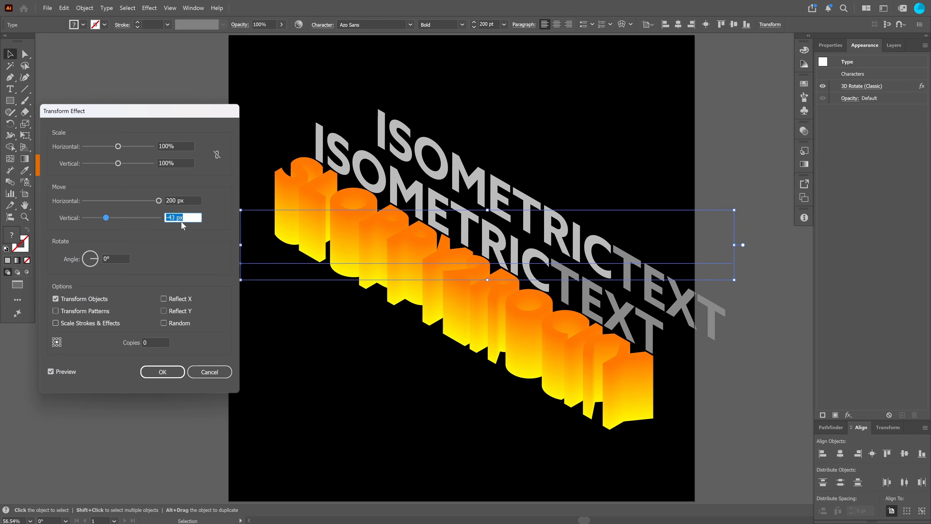
key("Down")
key("Down")
key("Down")
key("Down")
key("Down")
key("Down")
key("Down")
key("Down")
key("Down")
key("Down")
key("Down")
key("Down")
key("Down")
key("Down")
key("Down")
key("Down")
key("Down")
key("Down")
key("Down")
key("Down")
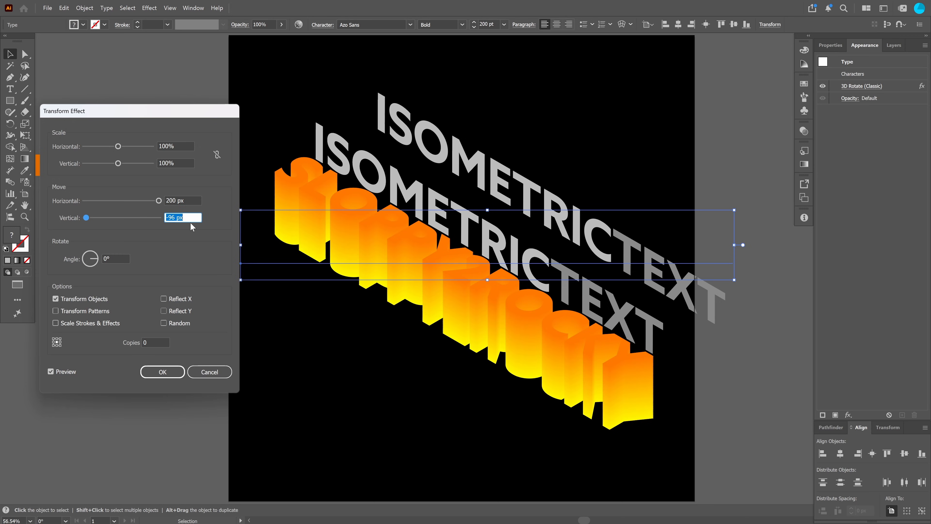
key("Up")
key("Up")
key("Up")
key("Up")
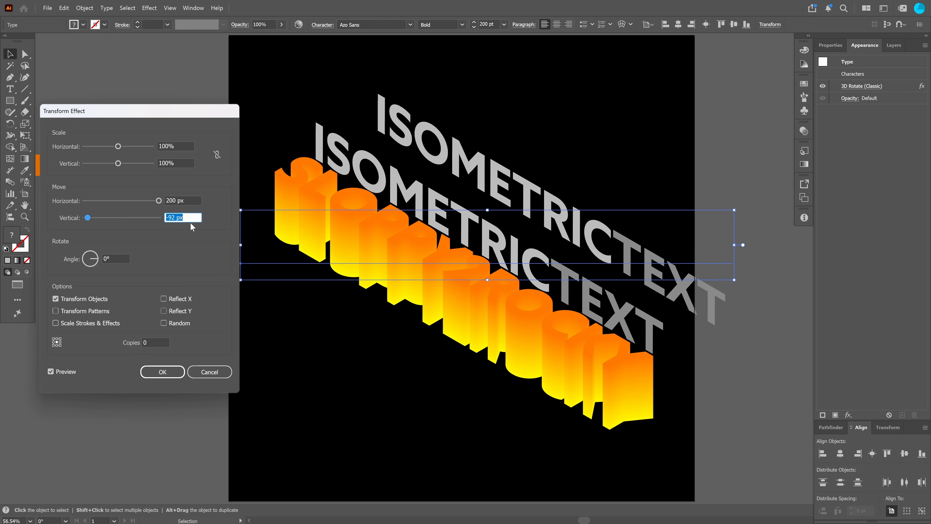
key("Up")
key("Down")
key("Down")
key("Down")
key("Down")
key("Down")
key("Down")
key("Down")
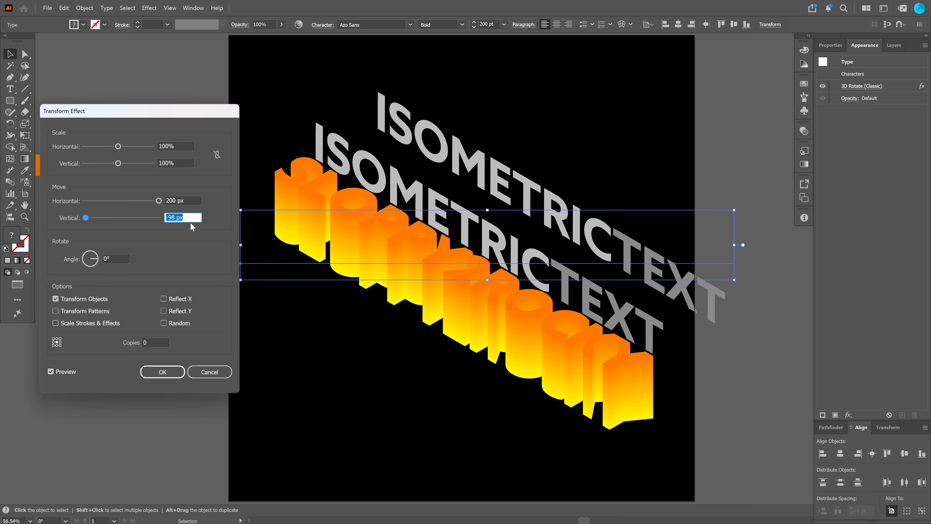
key("Down")
key("Down")
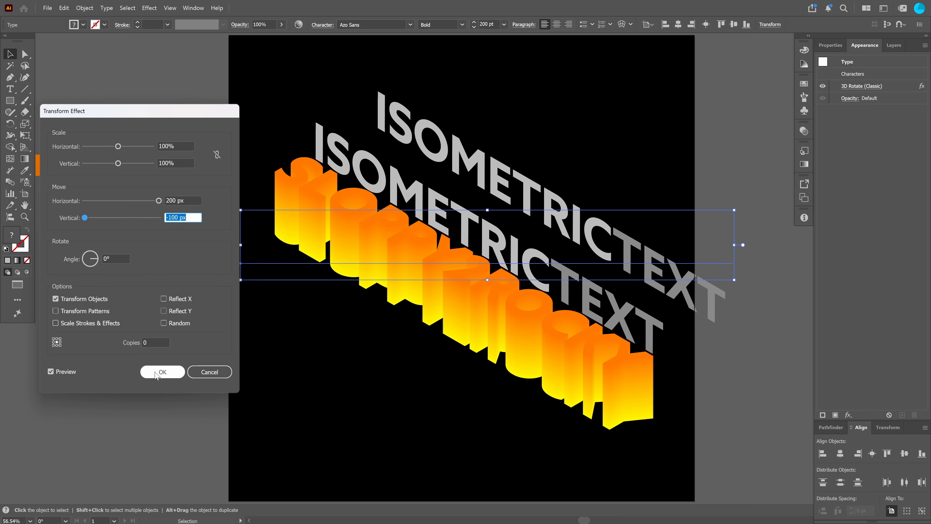
Step: Set the Transform effect's horizontal move to 300 px and its vertical move to about -130 px, and apply it
left_click_drag(188, 199, 146, 197)
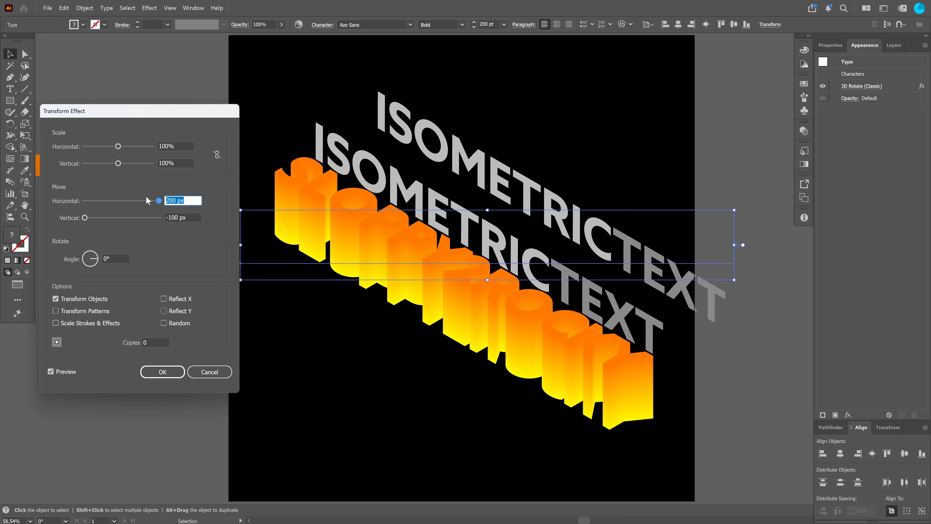
type("300")
key("Tab")
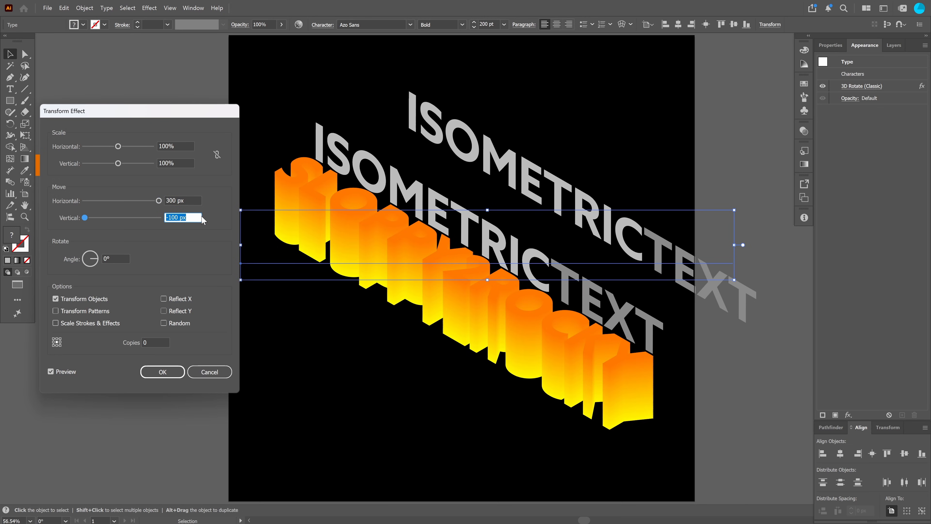
key("Down")
key("Down")
key("Down")
key("Down")
key("Down")
key("Down")
key("Down")
key("Down")
key("Down")
key("Down")
key("Down")
key("Down")
key("Down")
key("Down")
key("Down")
key("Down")
key("Down")
key("Down")
key("Down")
key("Down")
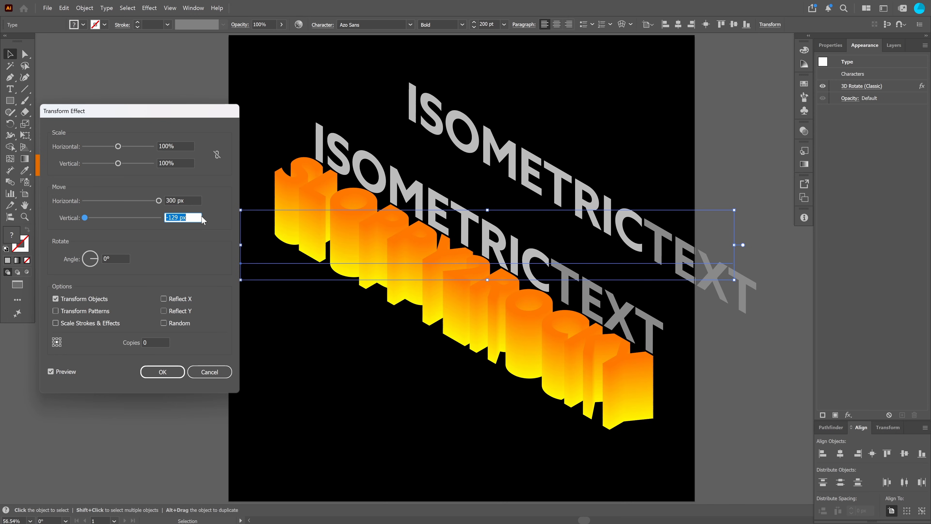
key("Down")
left_click(157, 372)
left_click(894, 45)
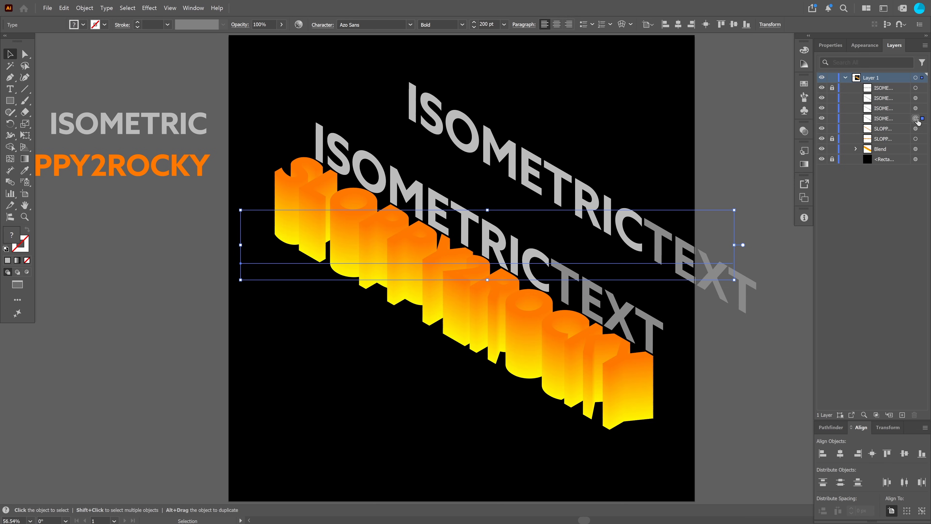
Step: Try to recolour the word ISOMETRIC in the front ISOMETRICTEXT copy to a mid grey
double_click(482, 207)
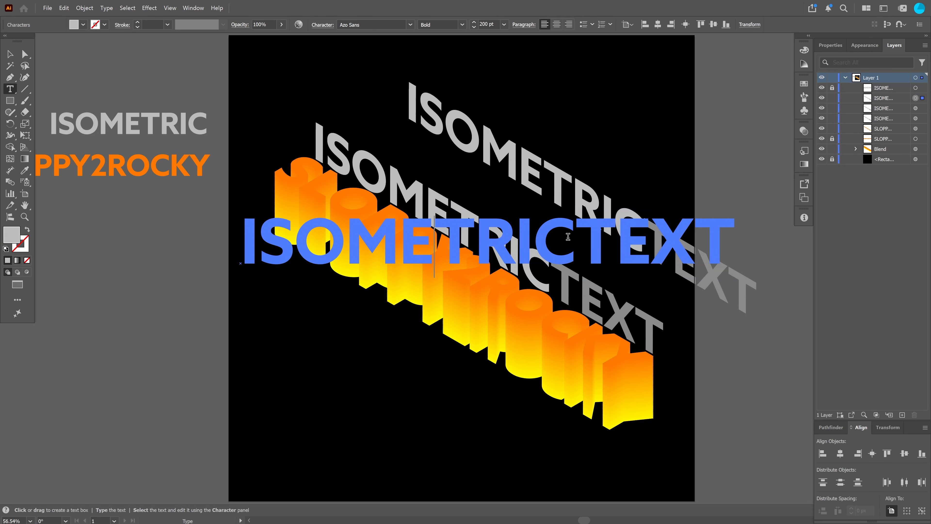
left_click_drag(576, 237, 37, 234)
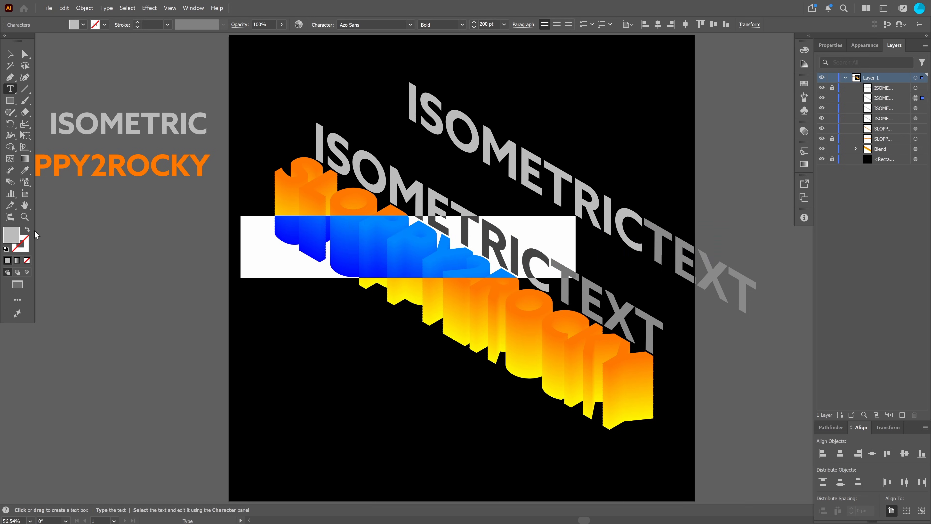
double_click(14, 234)
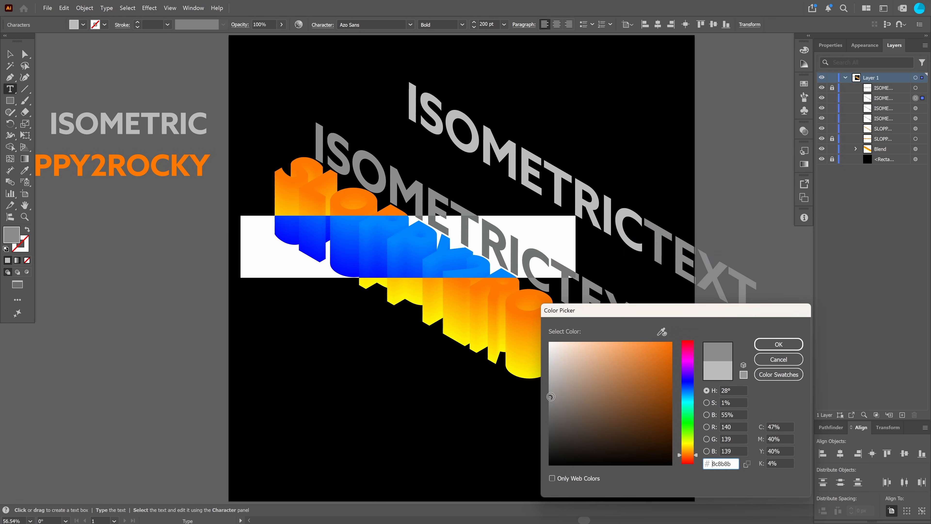
left_click(778, 344)
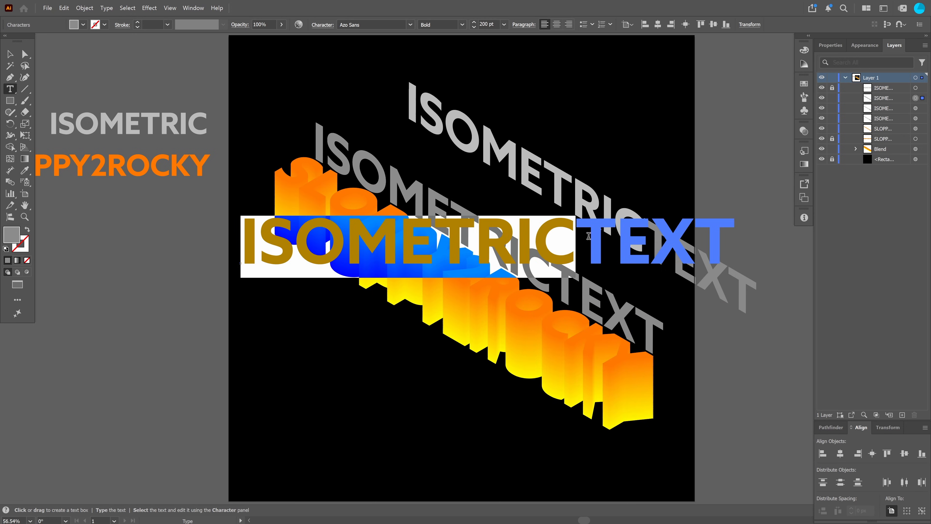
Step: Try to darken the word TEXT in the same front copy to grey #4f4f4e and leave text editing
left_click_drag(588, 236, 734, 236)
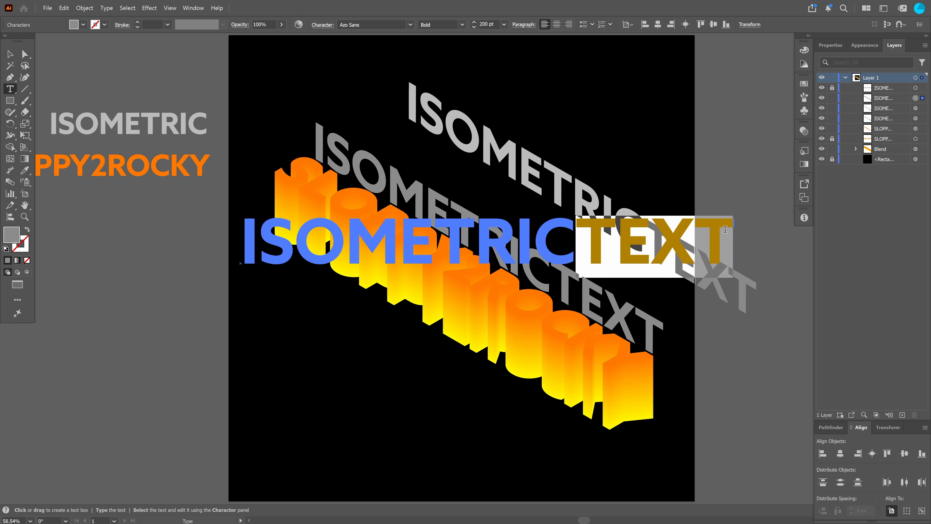
double_click(11, 238)
left_click(550, 426)
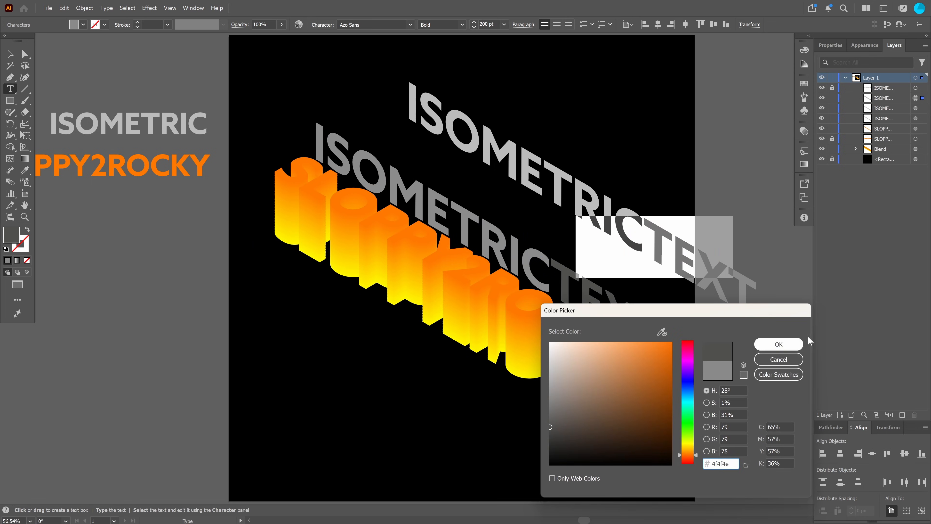
left_click(778, 344)
key("Escape")
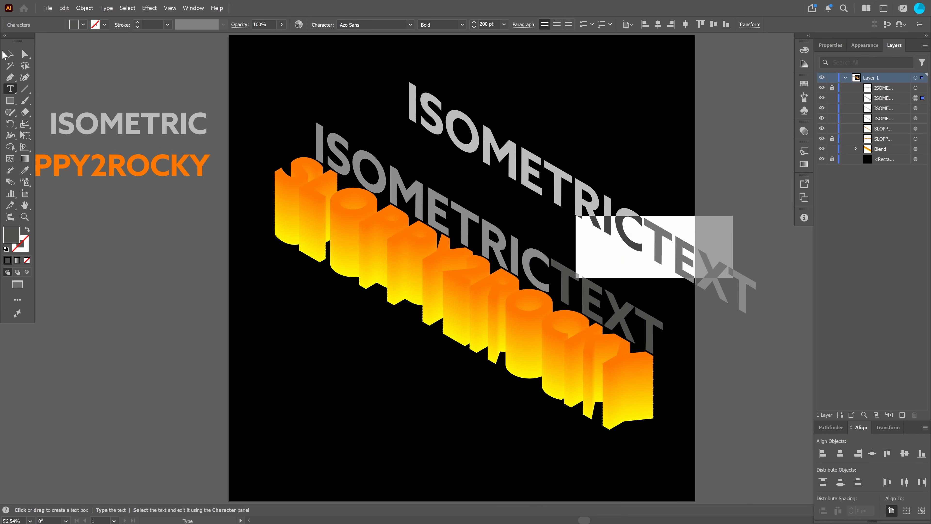
left_click(4, 55)
left_click(146, 415)
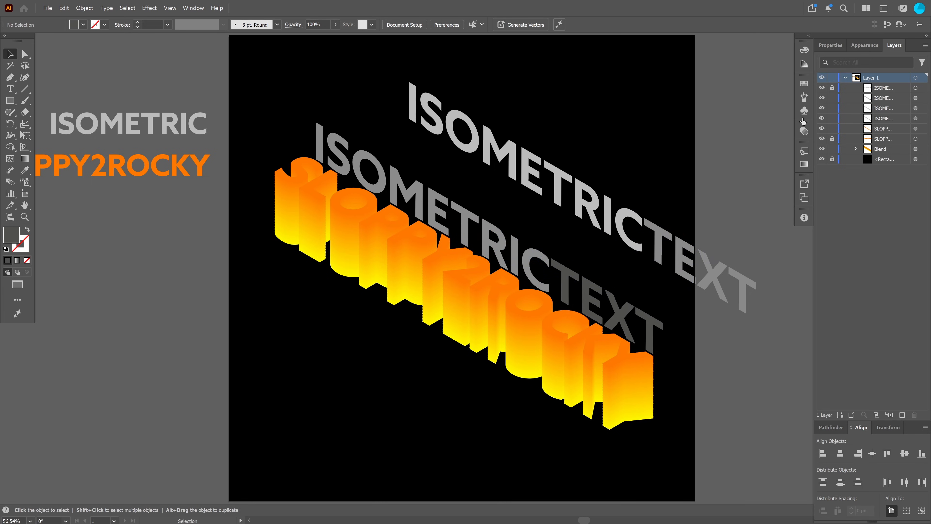
Step: Undo the grey recolouring of the front ISOMETRICTEXT copy
key("a")
left_click(687, 87)
key("ctrl+z")
Step: Lock the two upper rotated ISOMETRICTEXT copies and target the lowest, Transform-shifted copy
left_click(832, 98)
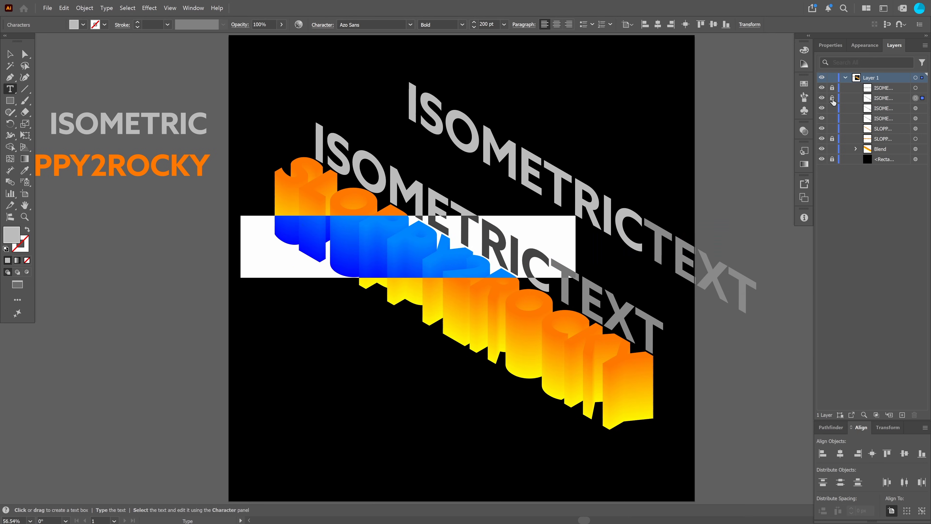
left_click(833, 109)
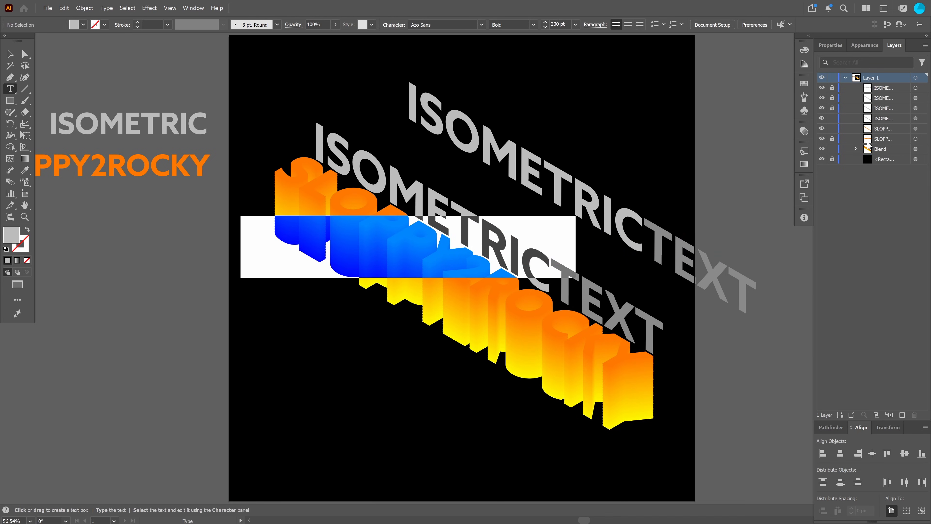
left_click(915, 119)
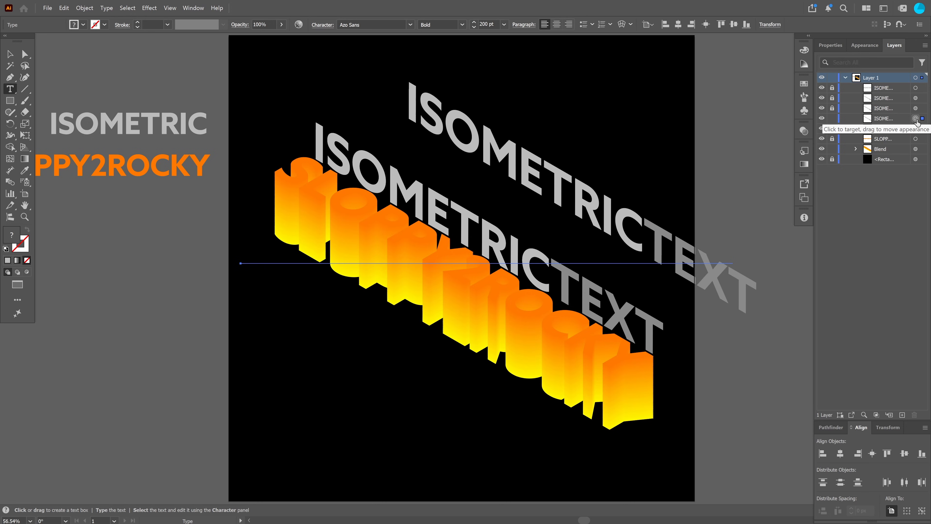
Step: Recolour the word ISOMETRIC in the shifted copy to grey #7c7c7c
double_click(457, 231)
left_click_drag(574, 238, 240, 239)
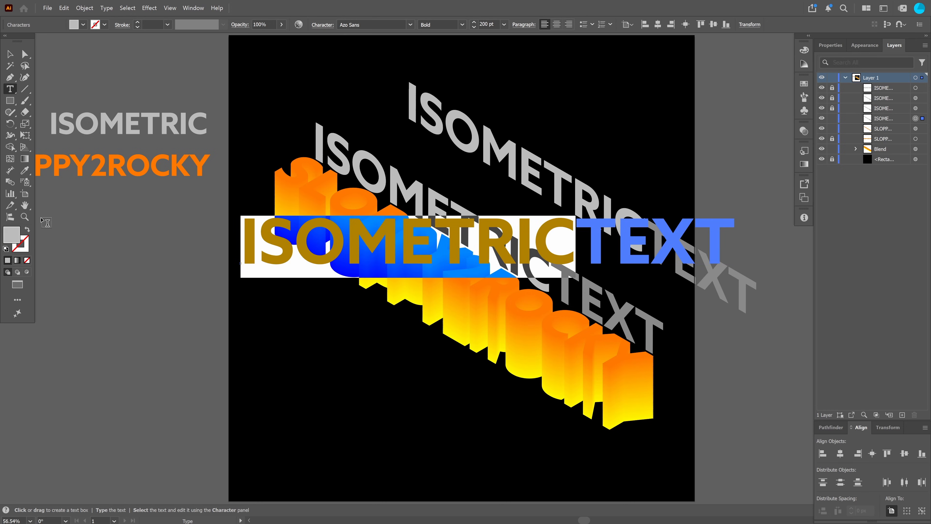
double_click(12, 235)
left_click_drag(550, 390, 548, 404)
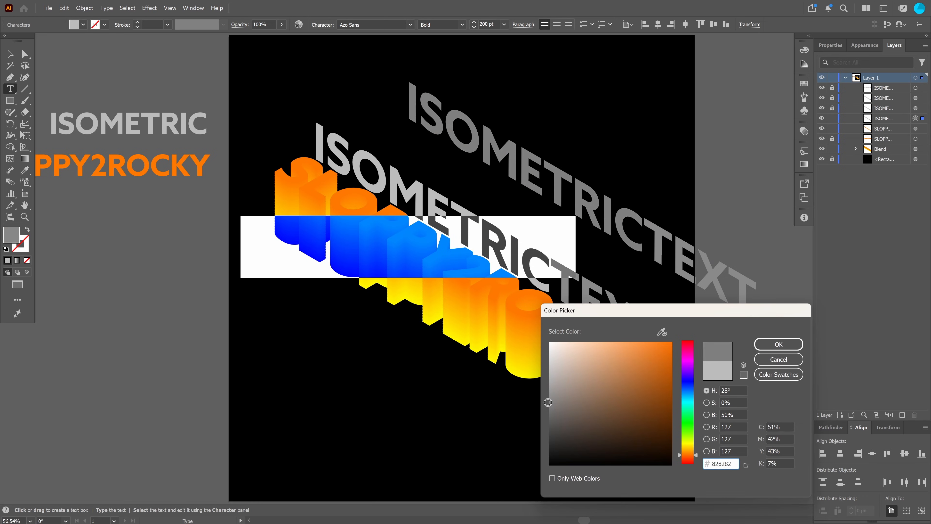
left_click(759, 349)
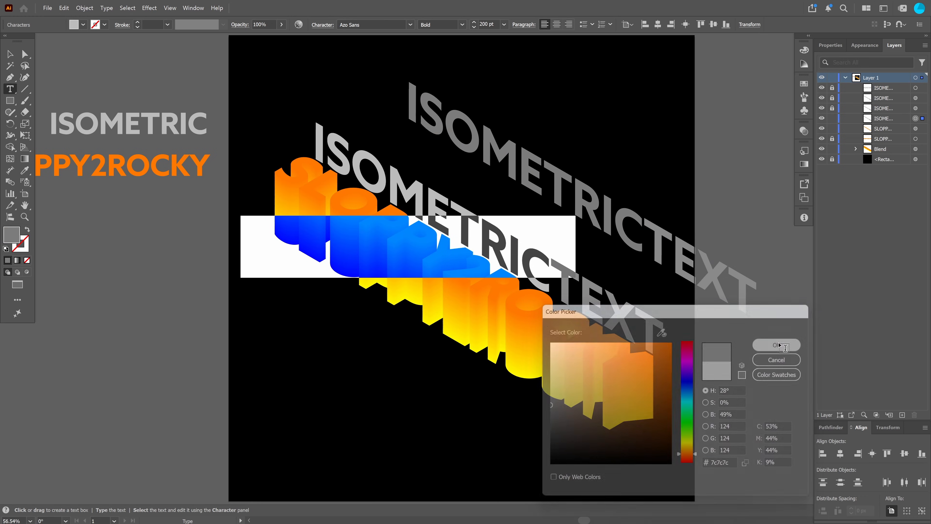
Step: Recolour the word TEXT in the shifted copy to dark grey #5b5b5a, then leave text editing and deselect everything
left_click_drag(577, 240, 735, 241)
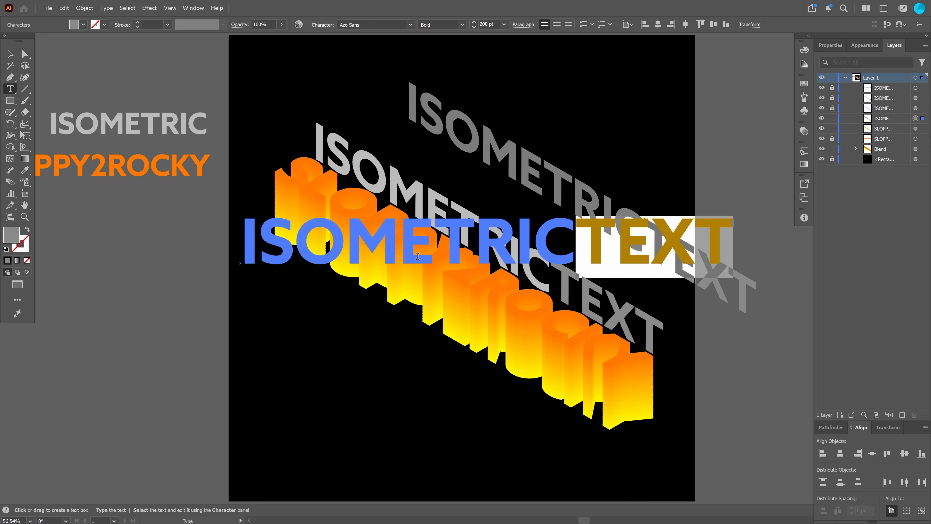
double_click(11, 235)
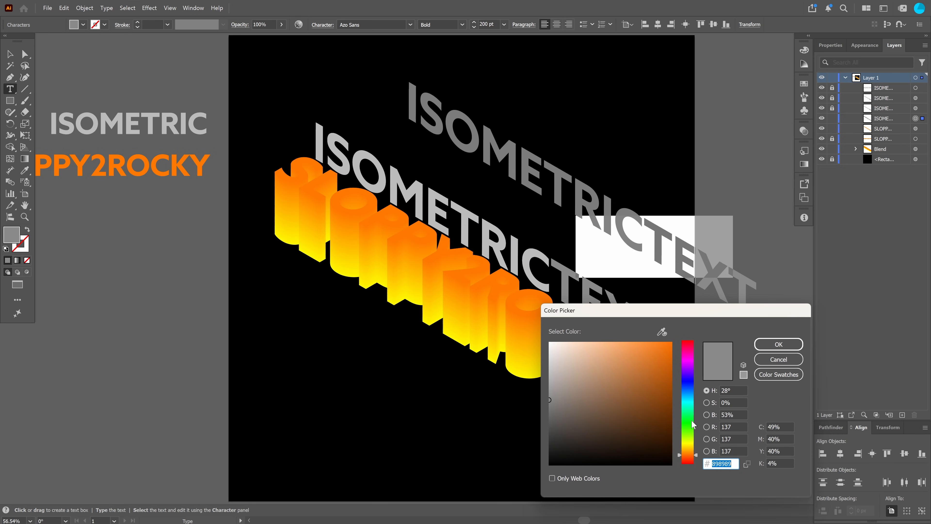
left_click(551, 420)
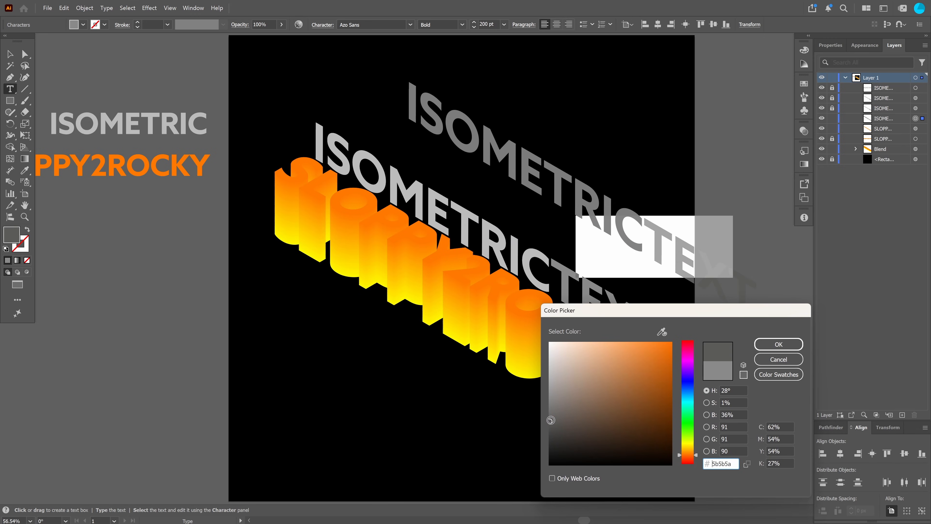
left_click(779, 344)
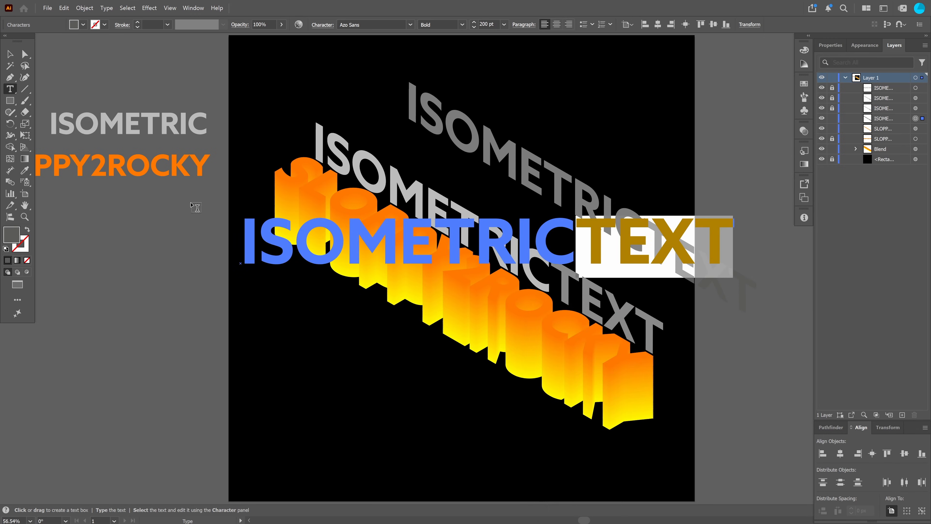
key("Escape")
left_click(236, 307)
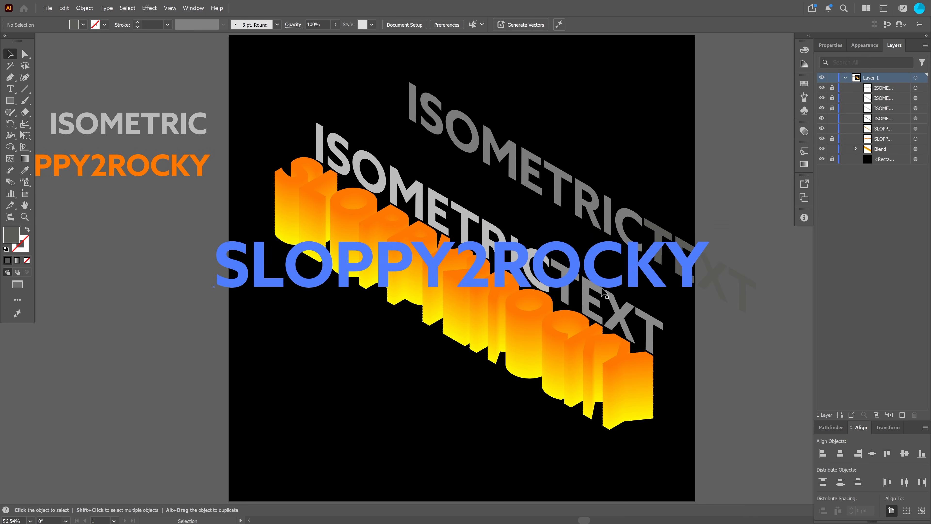
Step: Unlock the middle rotated ISOMETRICTEXT copy and blend it with the darkened shifted copy
left_click(832, 109)
left_click(915, 108)
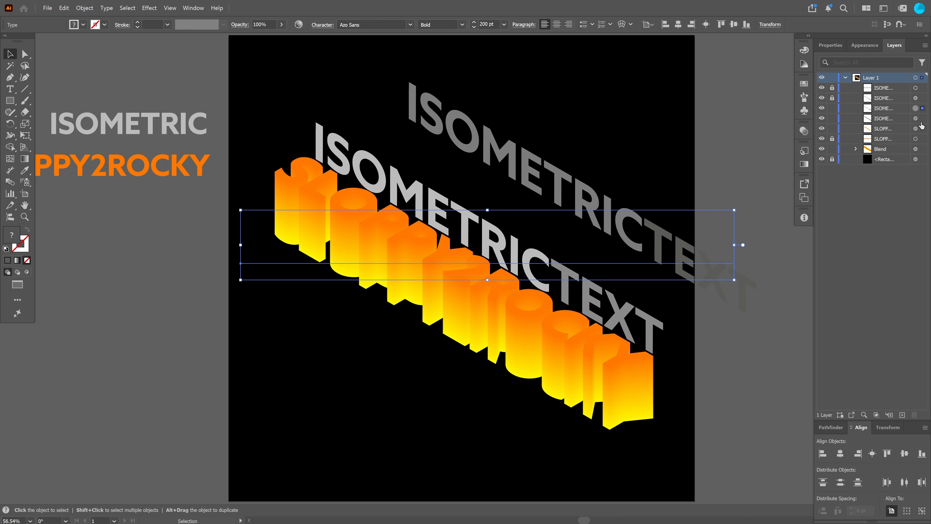
left_click(915, 118, "shift")
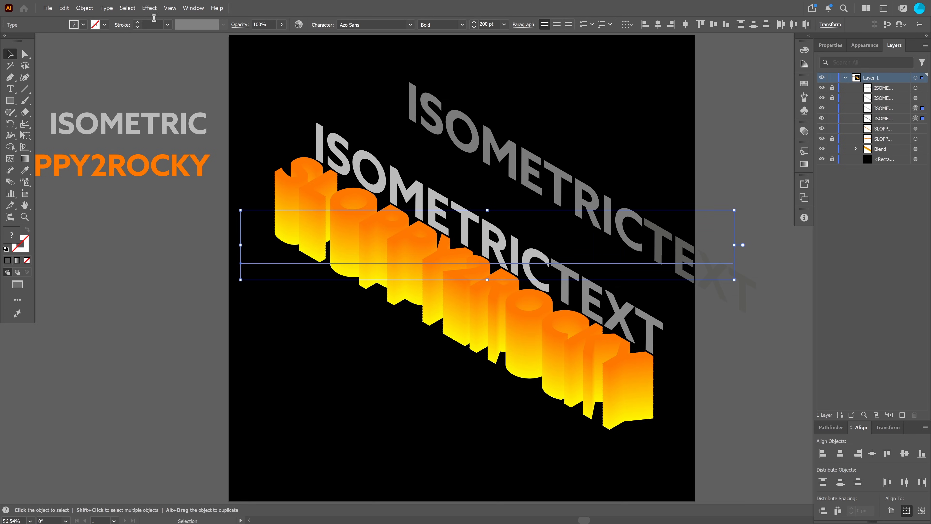
left_click(10, 182)
key("ctrl+alt+b")
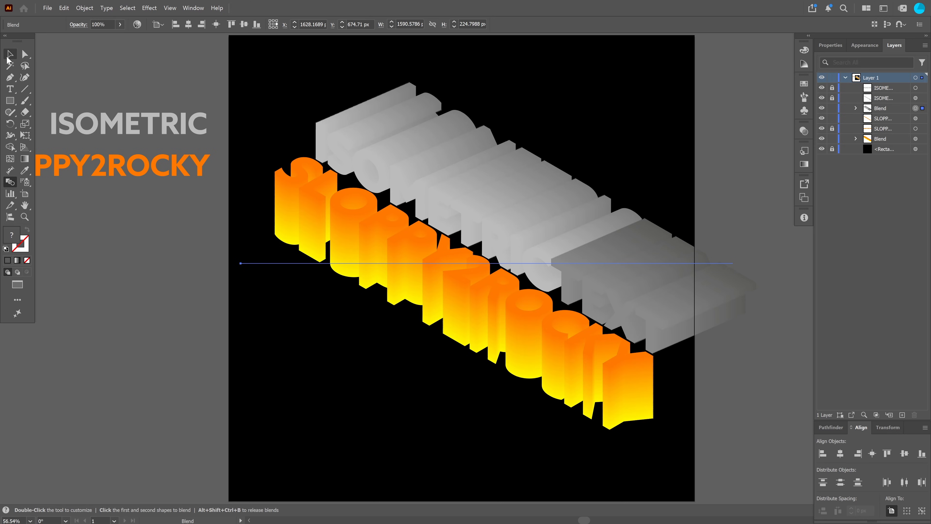
Step: Extend the artboard to the right past the grey lettering and trim its left side, making it about 1642 px wide
left_click(25, 194)
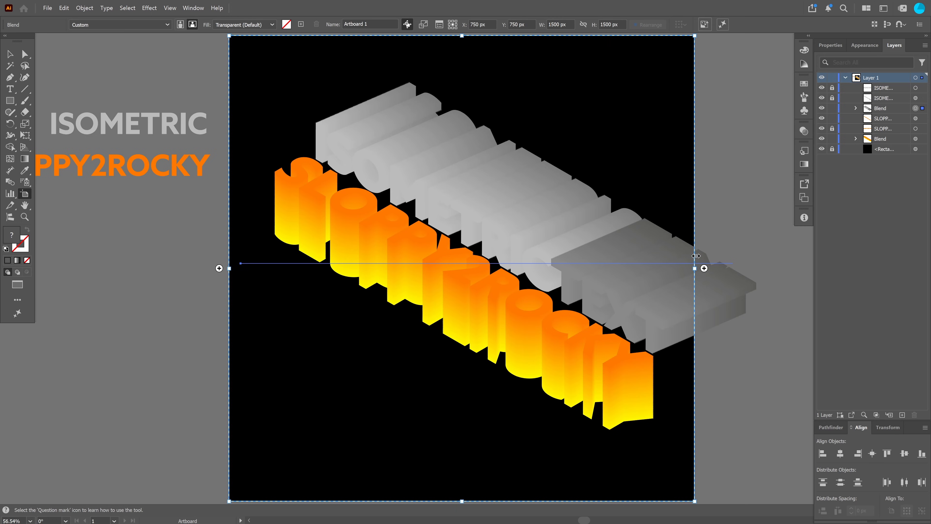
left_click_drag(695, 271, 767, 274)
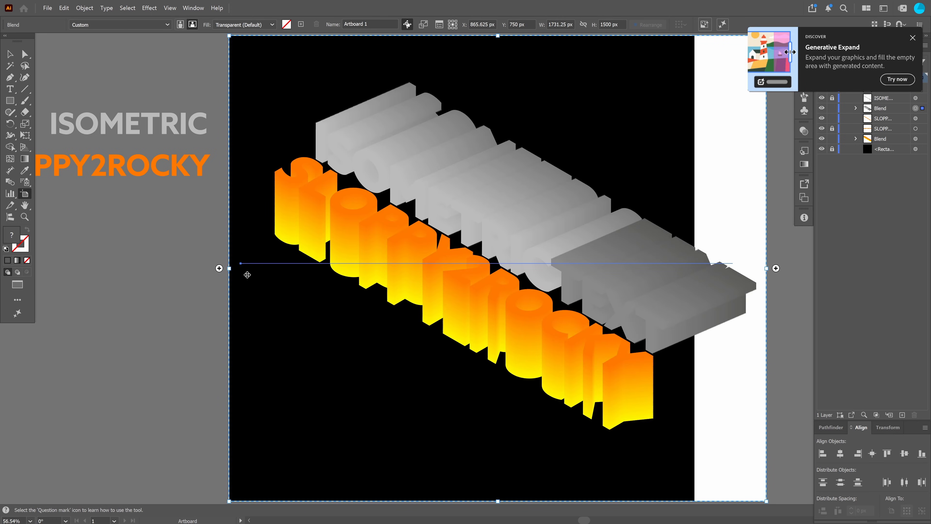
left_click_drag(229, 270, 257, 270)
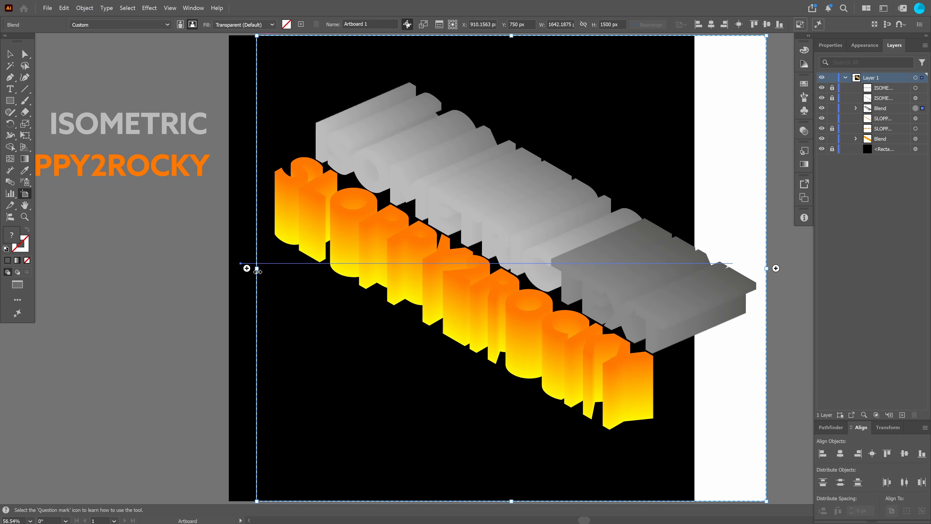
key("Escape")
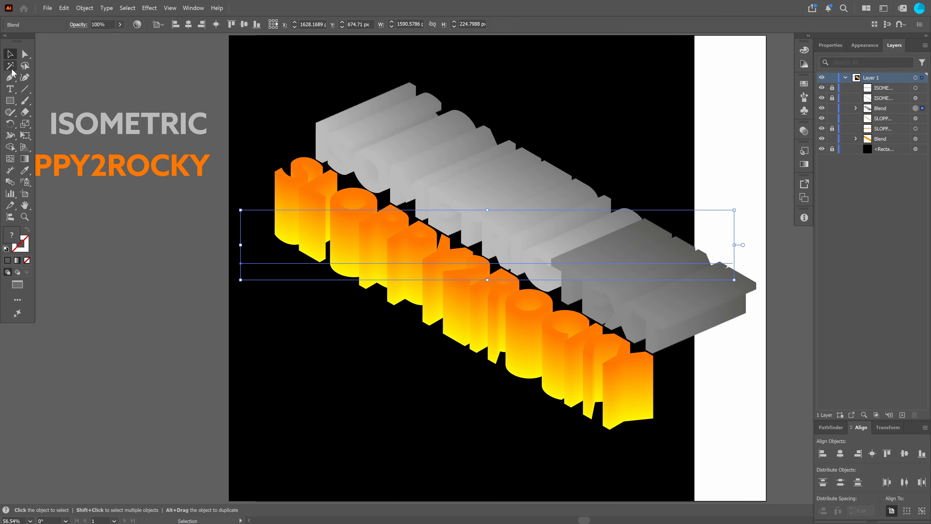
Step: Unlock the black background rectangle and resize its left and right sides to match the artboard edges
left_click(333, 454)
left_click(832, 149)
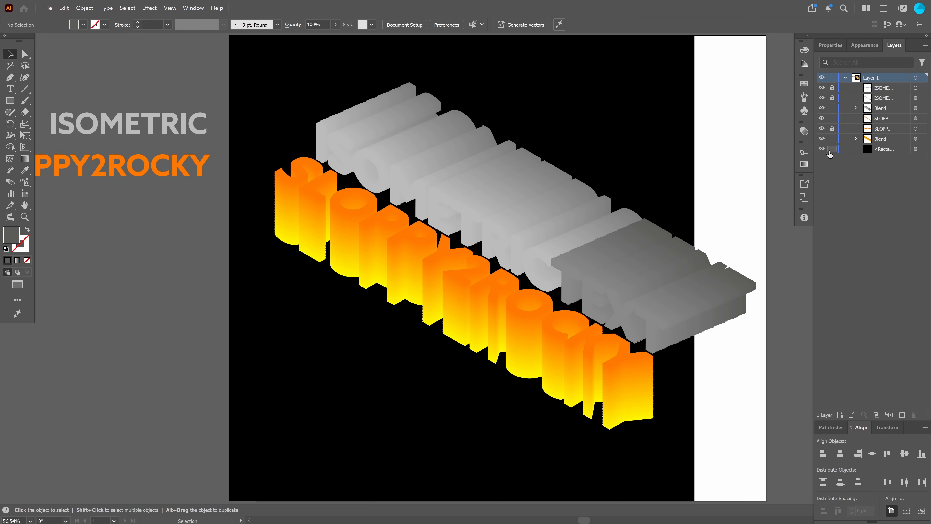
left_click(354, 462)
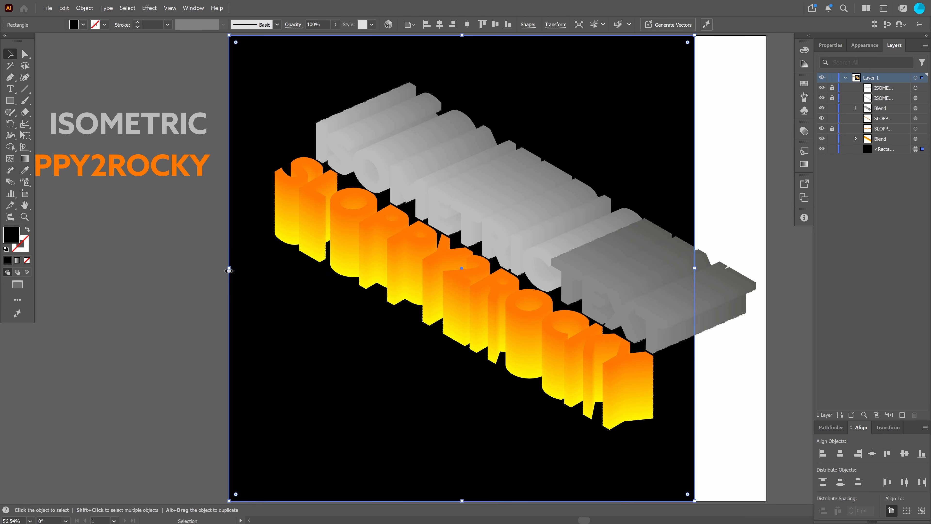
left_click_drag(229, 271, 259, 271)
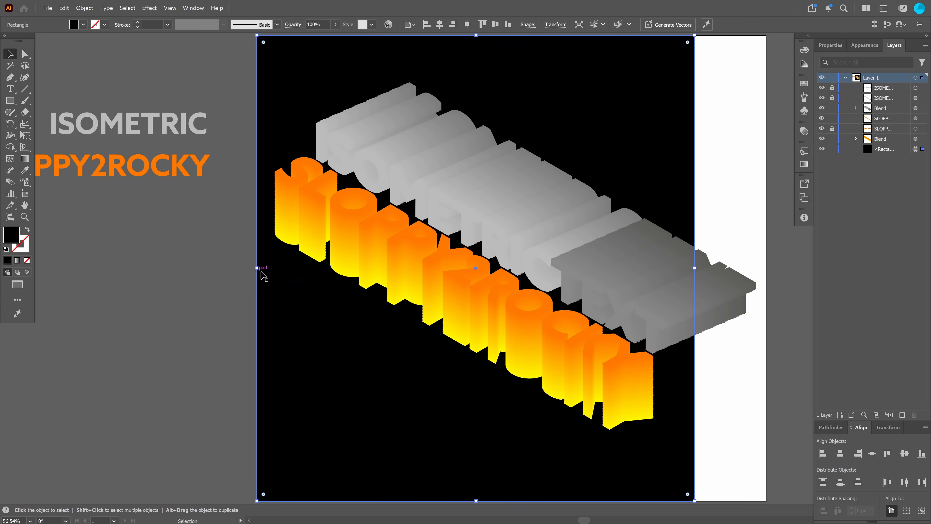
left_click_drag(695, 267, 766, 273)
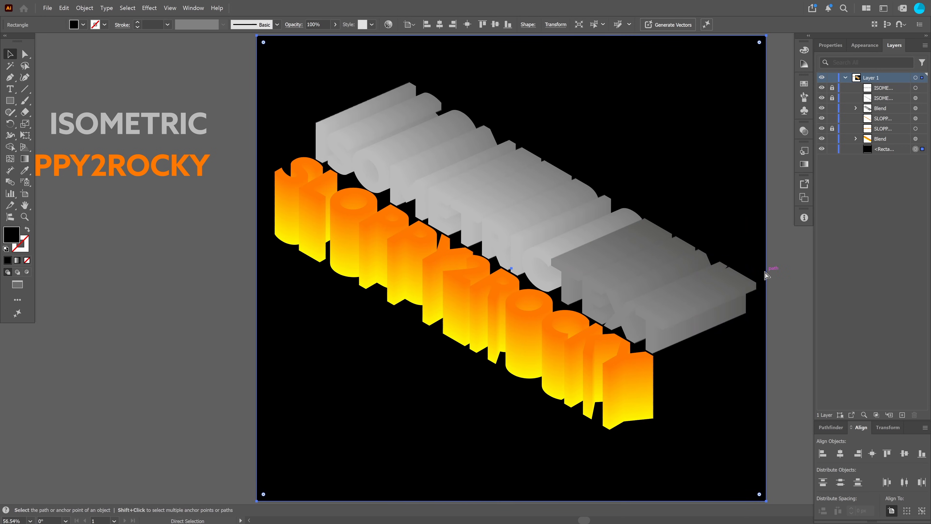
Step: Select the resized black background rectangle and lock it
scroll(766, 269, "right", 3)
left_click(755, 215)
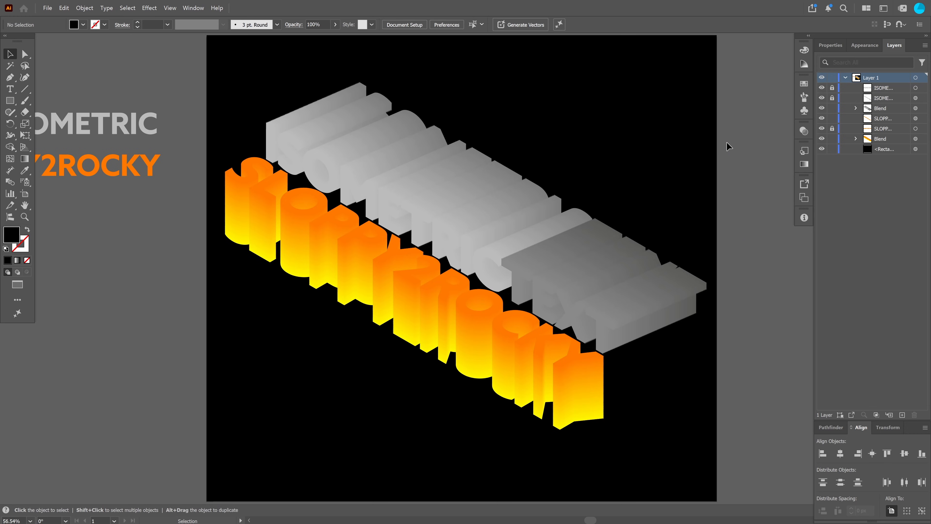
left_click(625, 103)
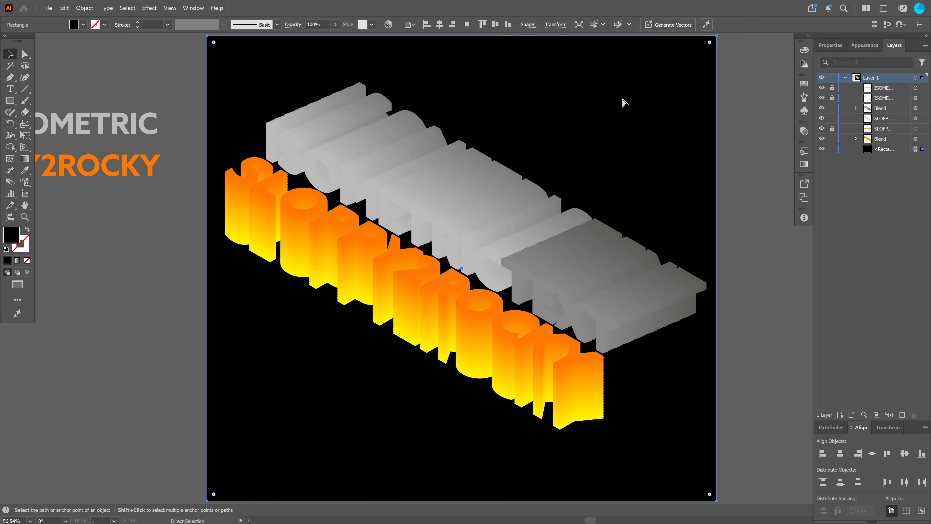
key("ctrl+2")
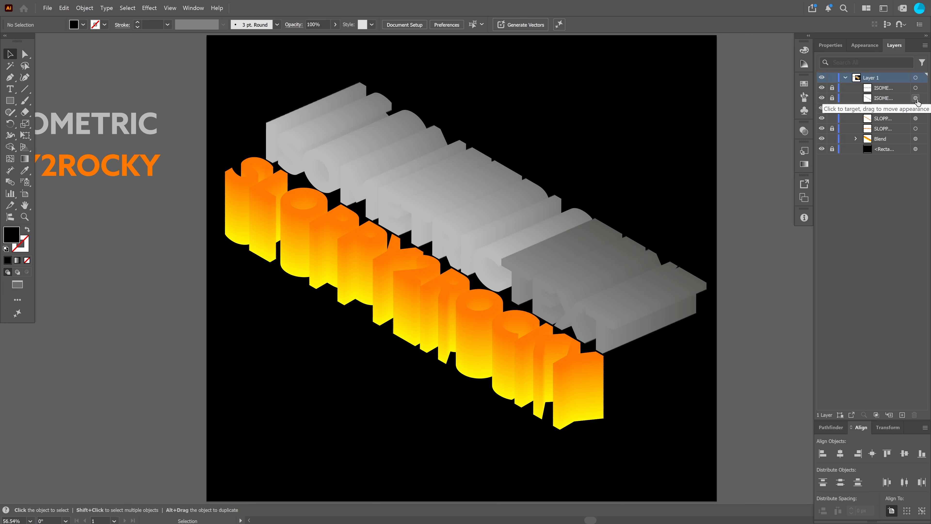
Step: Unlock the ISOMETRICTEXT copy at the front of the grey extrusion and give it a white #ffffff stroke
left_click(821, 98)
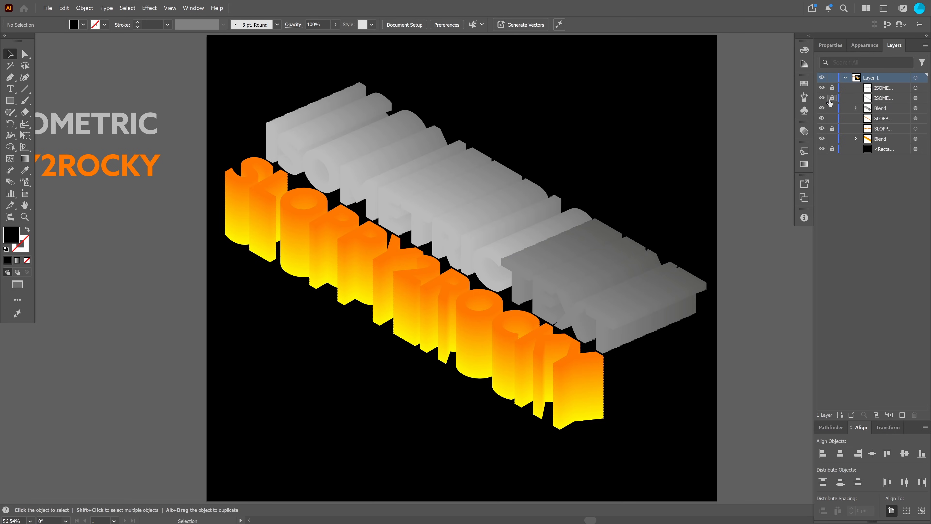
left_click(915, 98)
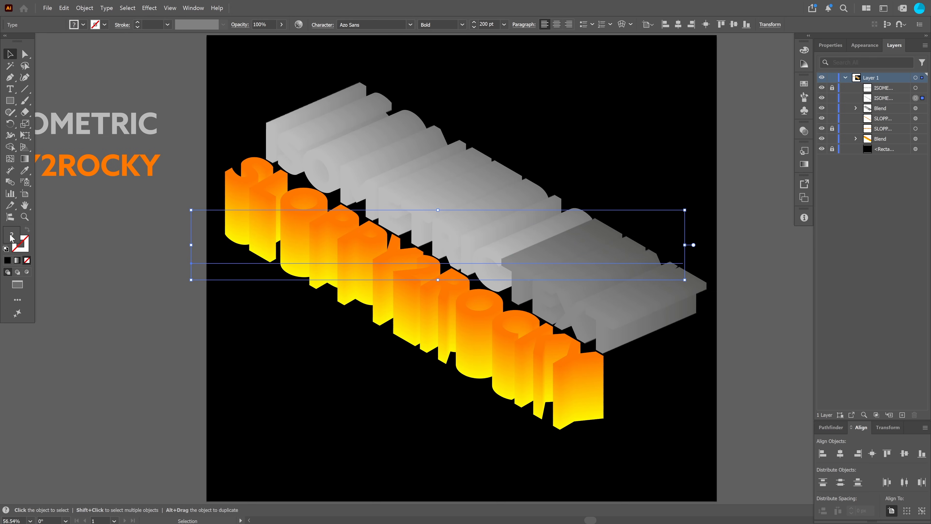
left_click(7, 260)
left_click(7, 260)
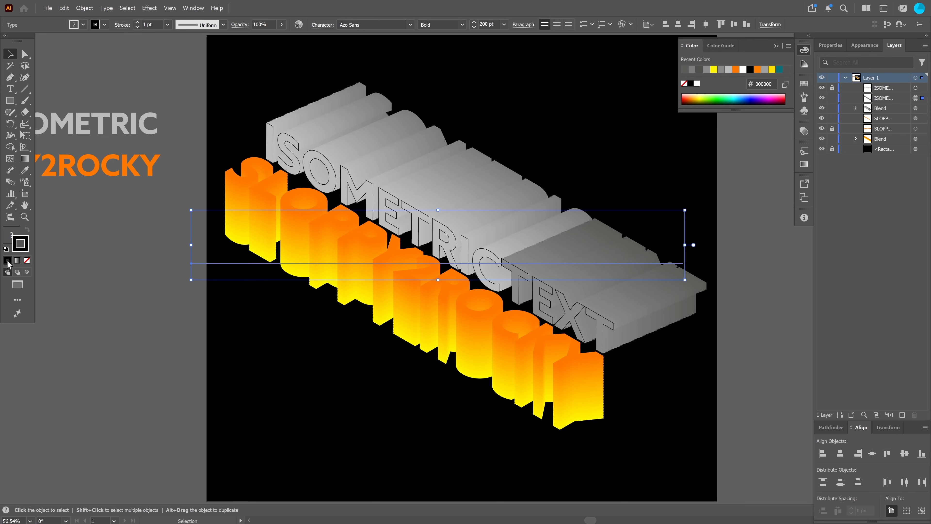
double_click(25, 251)
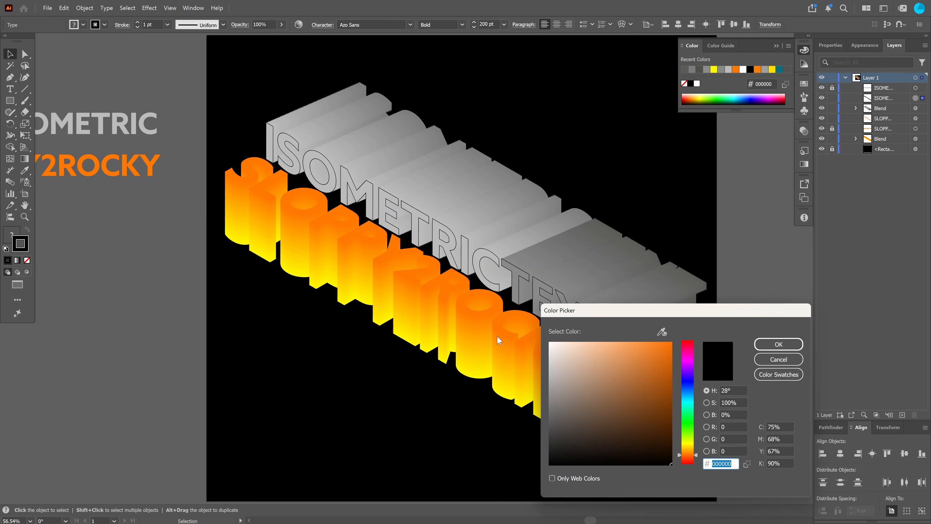
left_click_drag(580, 353, 530, 326)
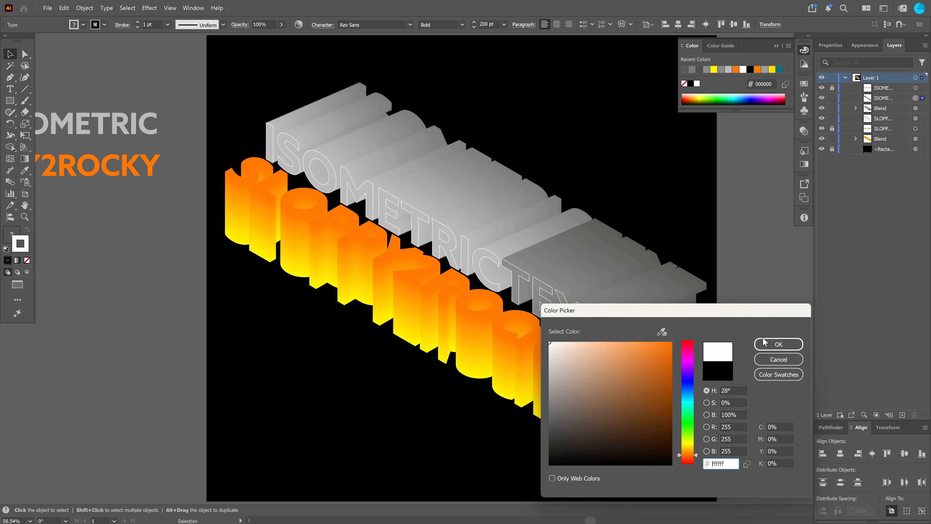
left_click(777, 345)
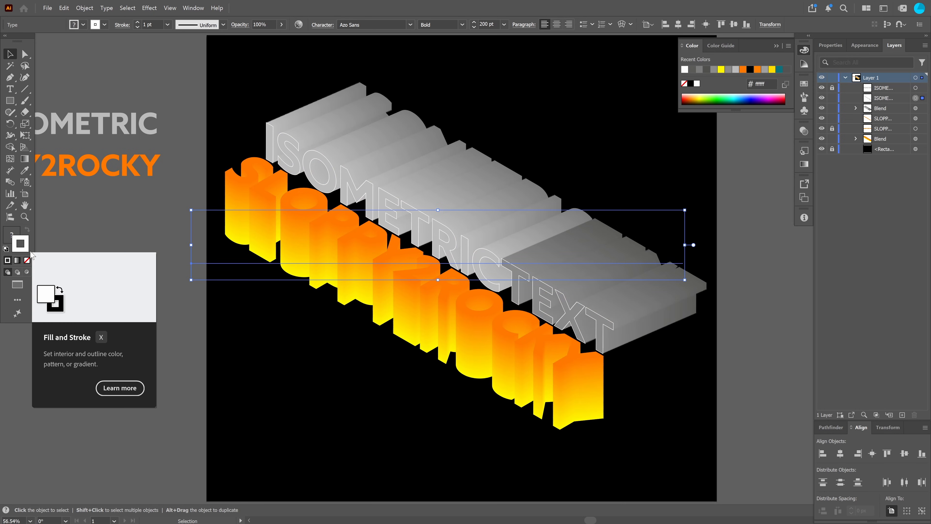
Step: Set the stroke weight of the front ISOMETRICTEXT copy to 3 pt
left_click(830, 46)
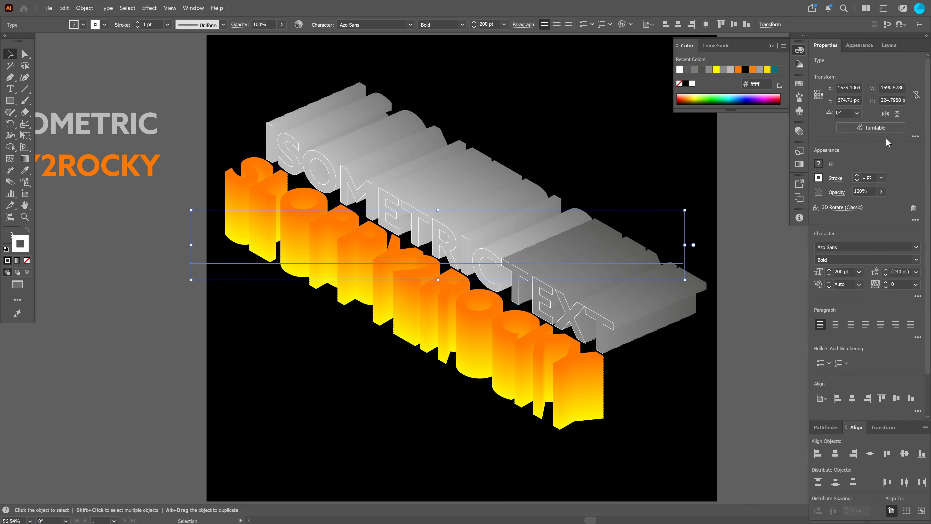
left_click(857, 175)
left_click(856, 175)
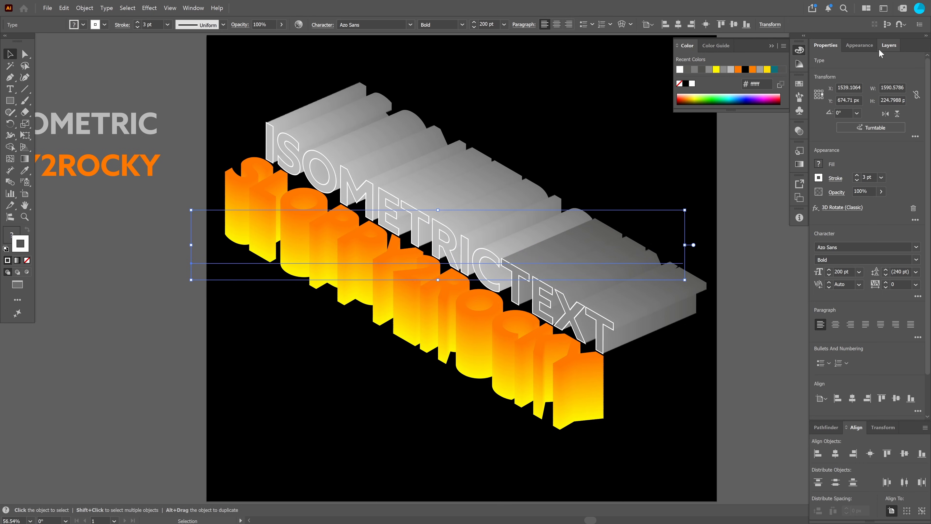
Step: Select the rotated SLOPPY2ROCKY copy on top of the orange blend and give it a light orange #f9bc43 stroke
left_click(892, 48)
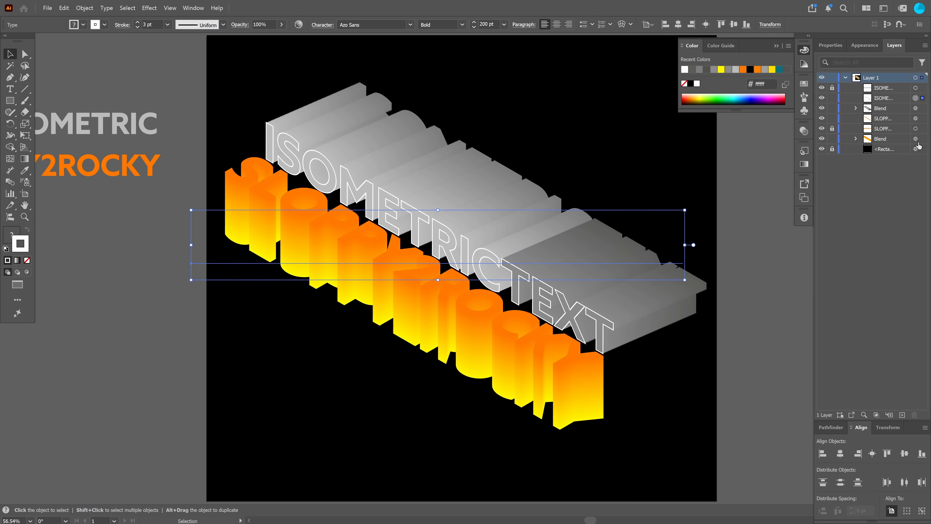
left_click(916, 119)
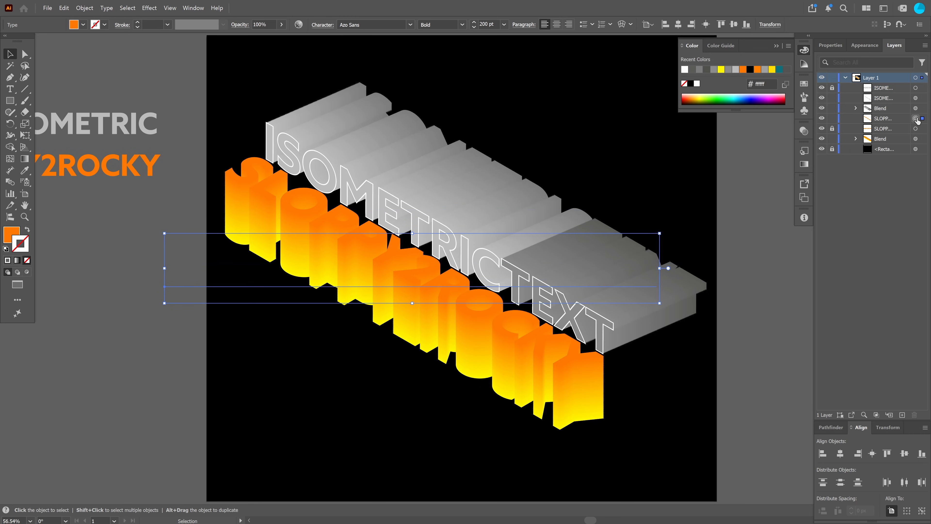
mouse_move(672, 342)
left_mouse_down()
mouse_move(632, 341)
mouse_move(661, 337)
left_mouse_up()
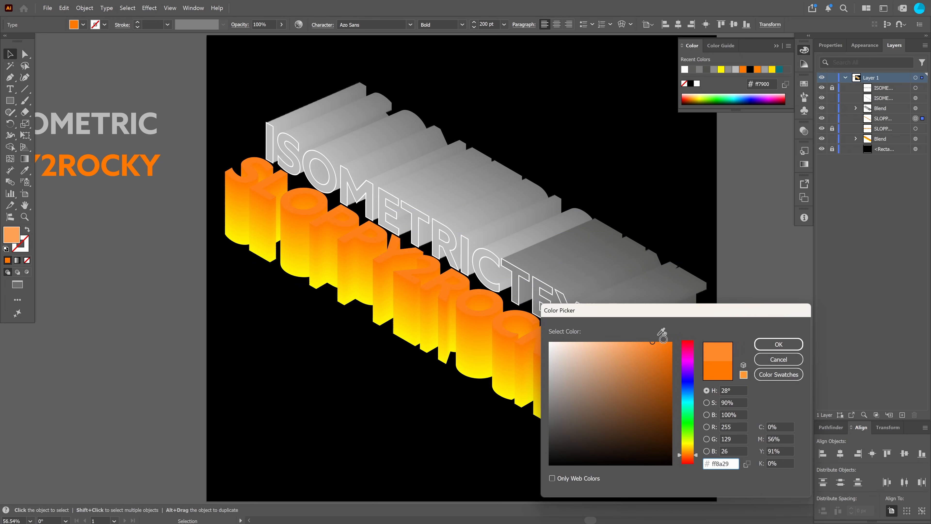
key("Escape")
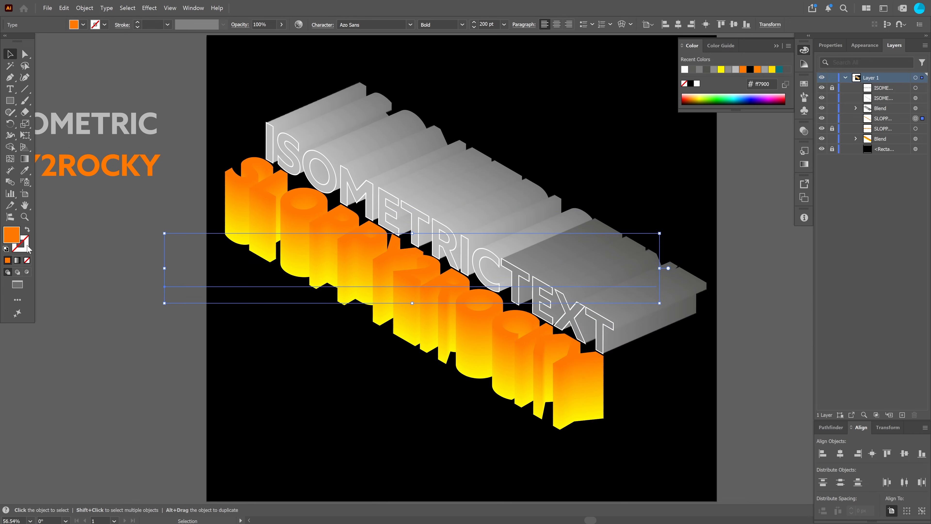
key("x")
double_click(24, 248)
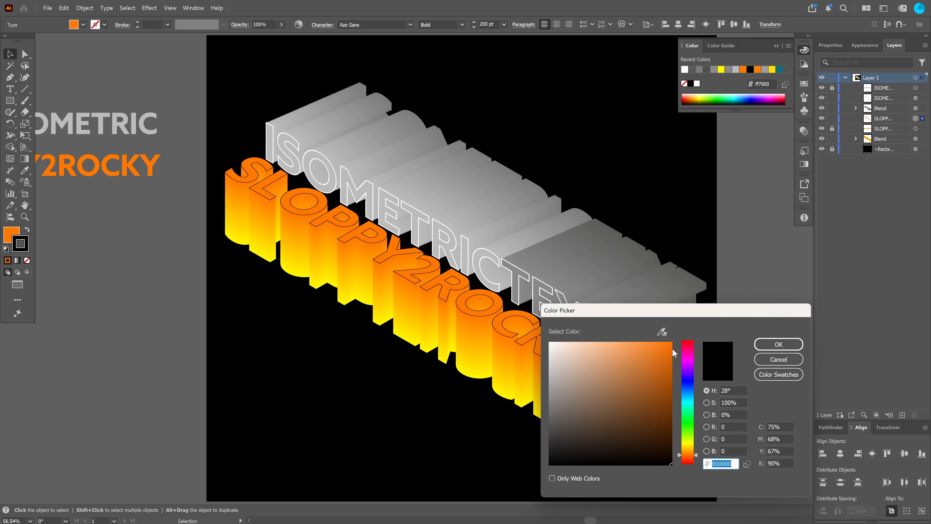
mouse_move(672, 345)
left_mouse_down()
mouse_move(613, 340)
mouse_move(702, 333)
left_mouse_up()
left_click(688, 450)
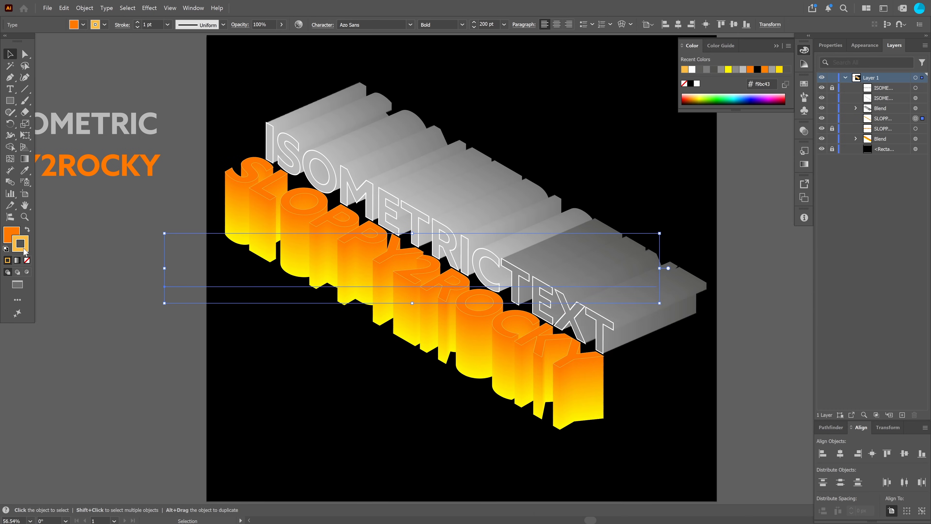
left_click(779, 344)
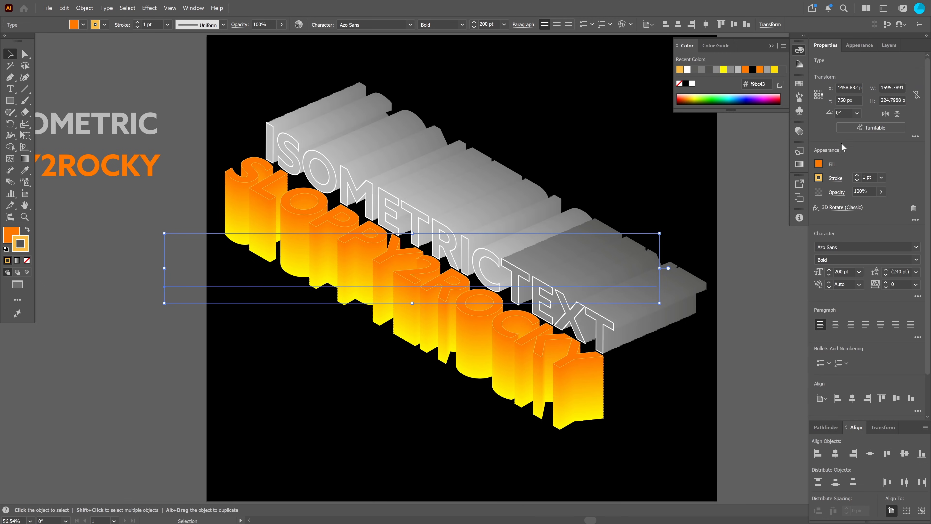
Step: Set the SLOPPY2ROCKY outline to 3 pt, recolour it bright yellow #fff200, and deselect it
left_click(857, 175)
left_click(857, 175)
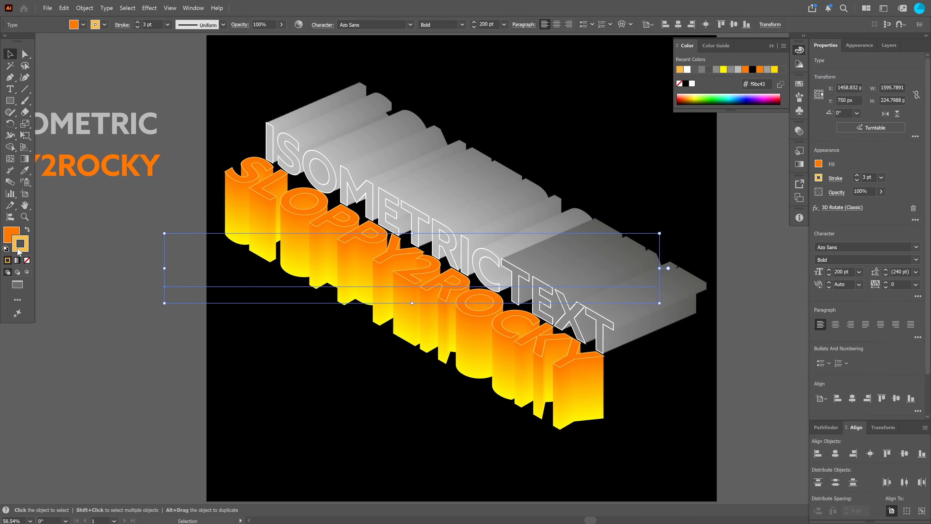
double_click(20, 243)
type("ffffff")
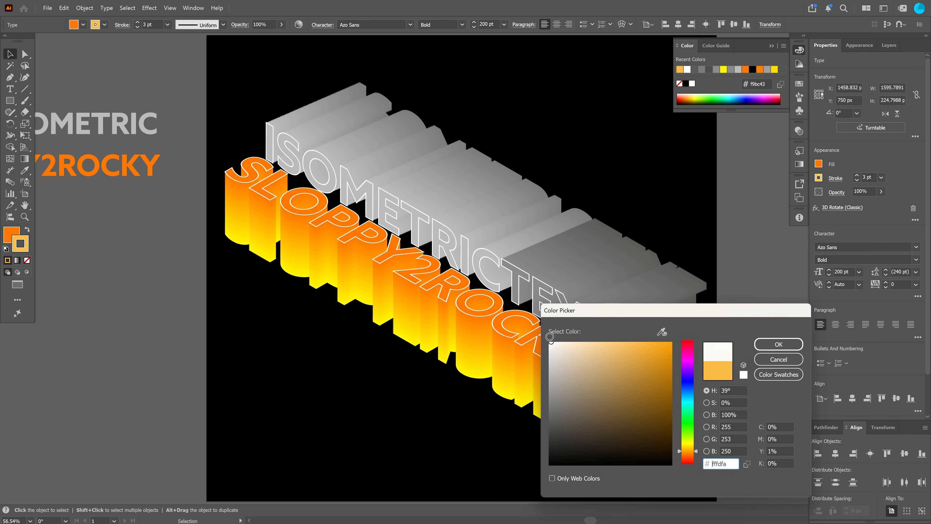
mouse_move(605, 313)
left_mouse_down()
mouse_move(616, 342)
mouse_move(555, 514)
left_mouse_up()
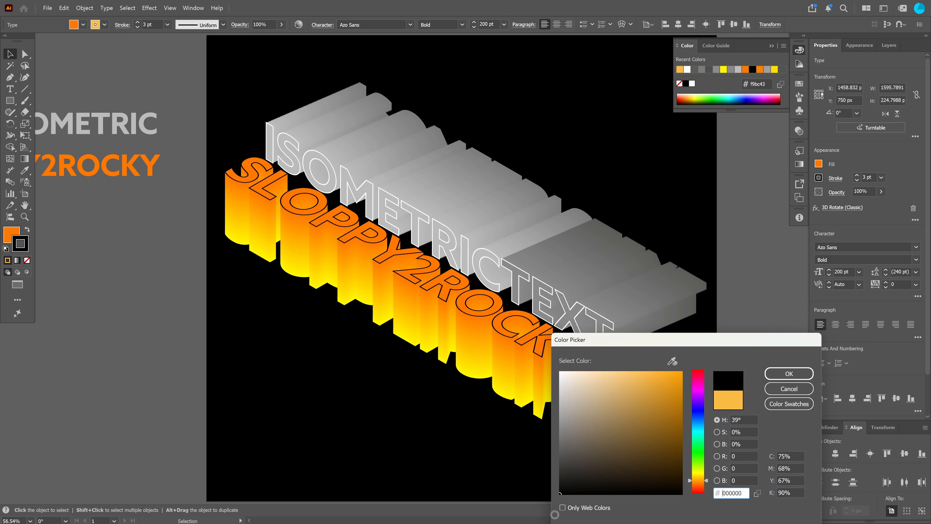
left_click(699, 481)
type("fff200")
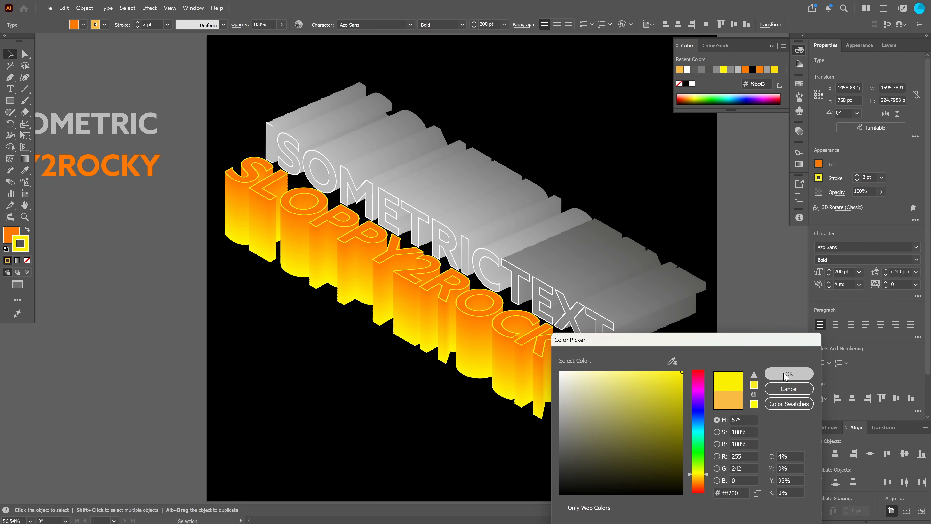
left_click(789, 374)
left_click(161, 275)
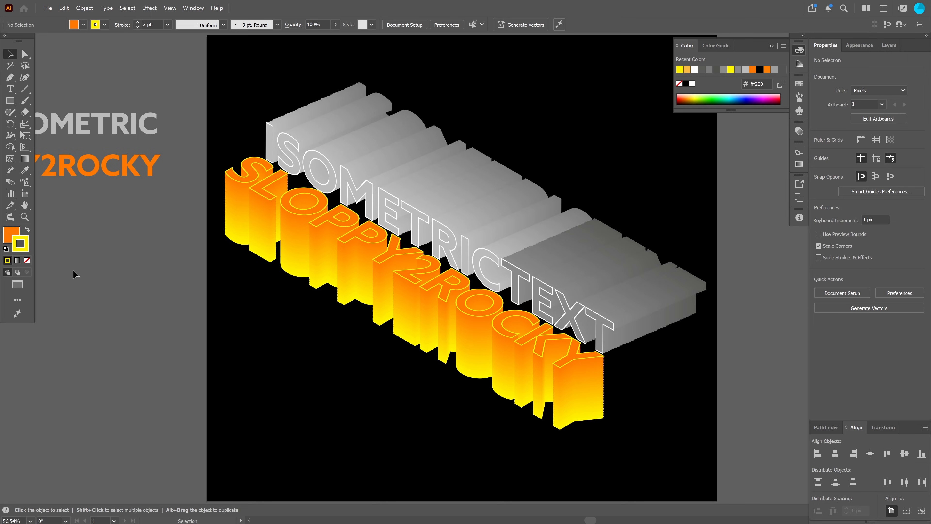
Step: Unlock the flat ISOMETRIC text, move it below the flat SLOPPY2ROCKY text, and extend it to read ISOMETRICTEXT
key("F7")
left_click_drag(110, 125, 213, 336)
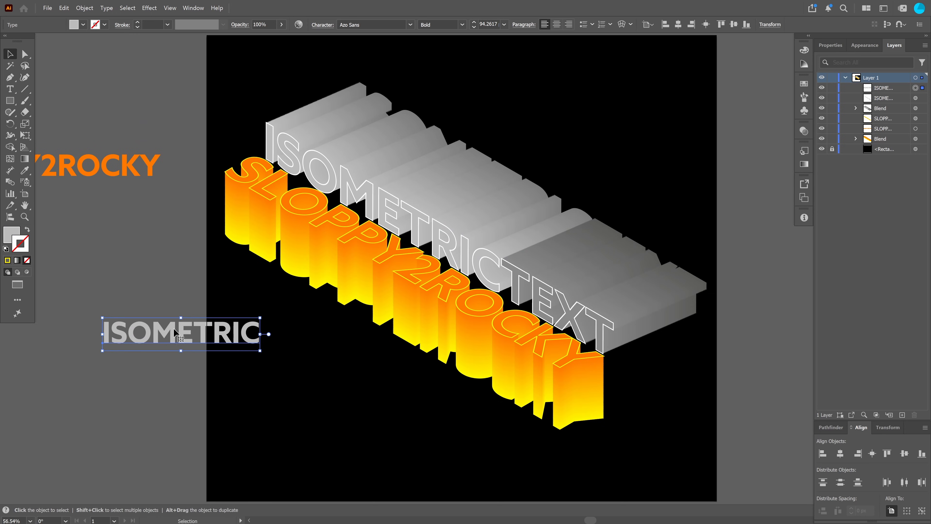
left_click(10, 89)
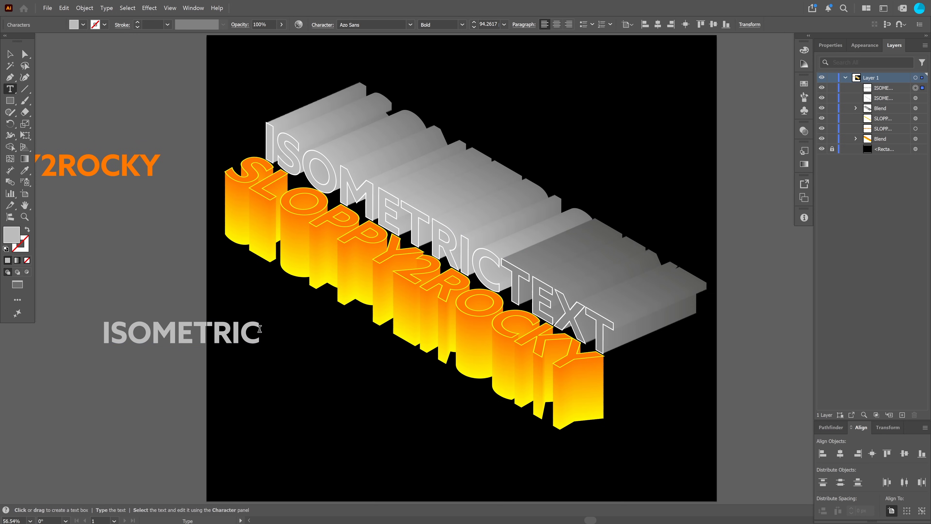
type("TEXT")
key("Escape")
Step: Set the font size of the flat ISOMETRICTEXT to 200 pt
left_click(491, 24)
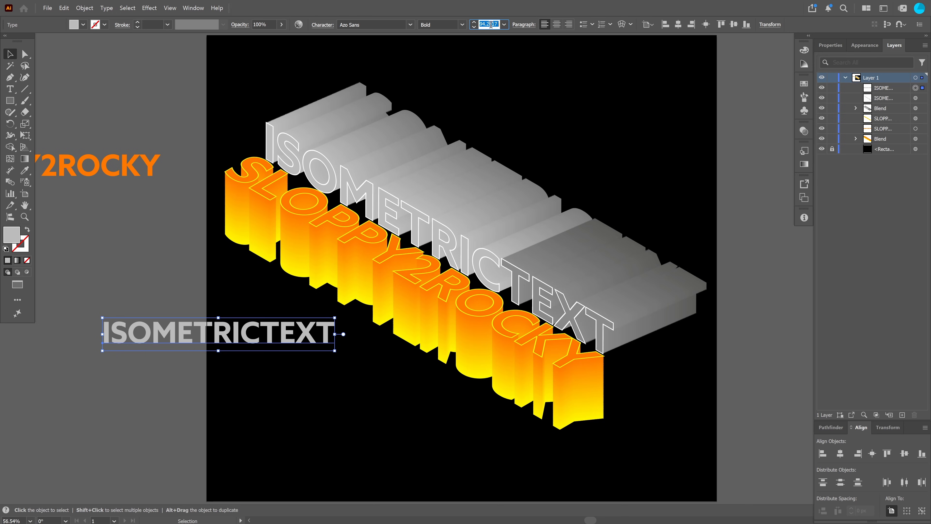
type("200")
key("Return")
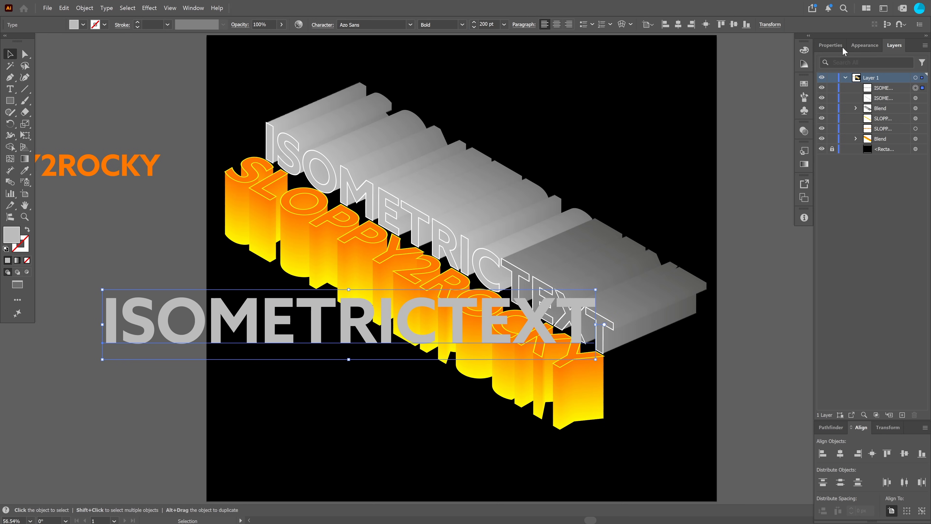
Step: Apply the 3D Rotate (Classic) effect to the flat ISOMETRICTEXT with the Isometric Bottom position
left_click(864, 46)
left_click(848, 415)
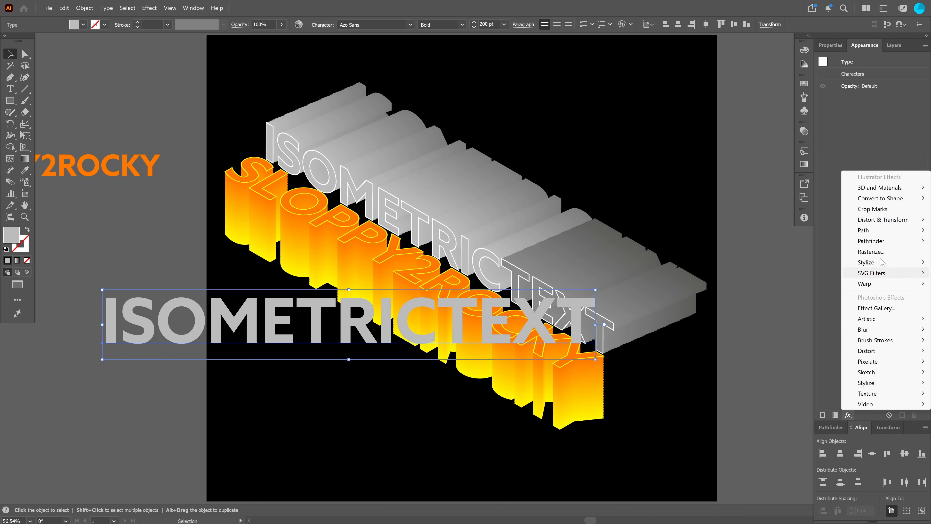
mouse_move(880, 192)
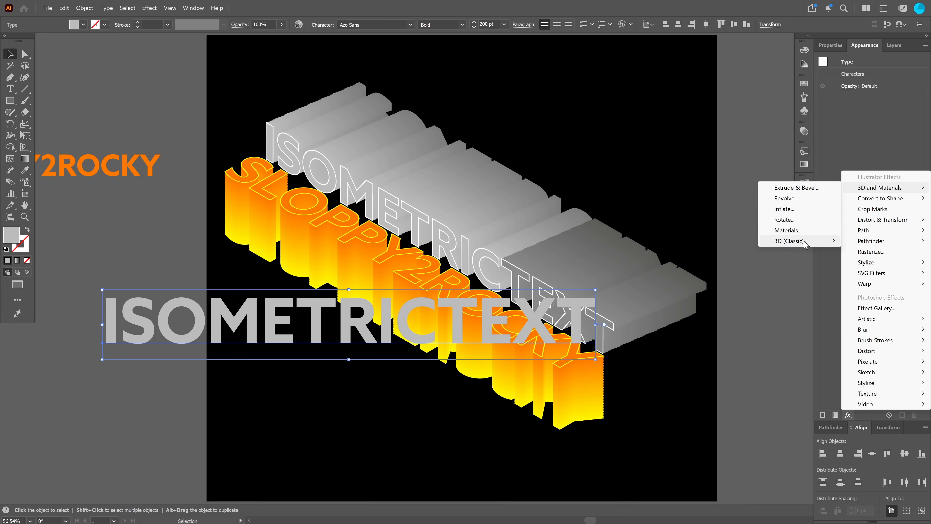
mouse_move(807, 244)
left_click(685, 266)
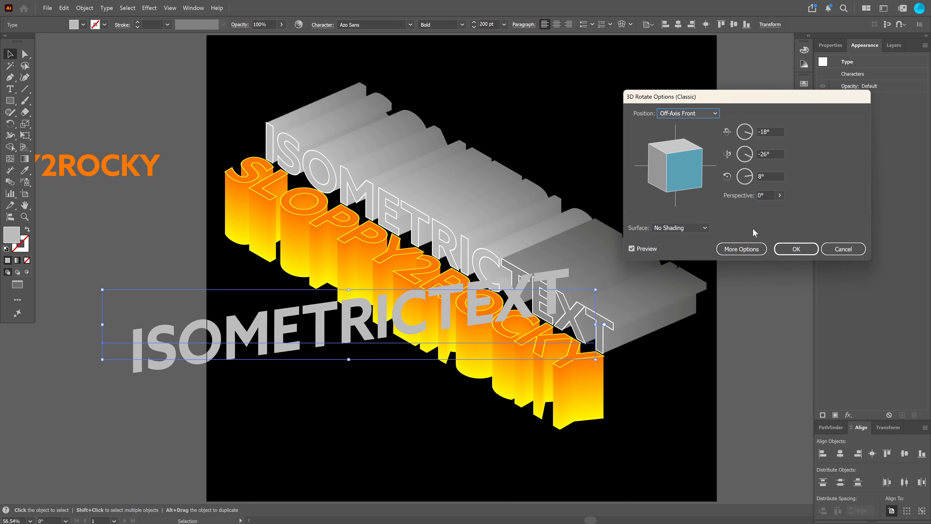
left_click(716, 114)
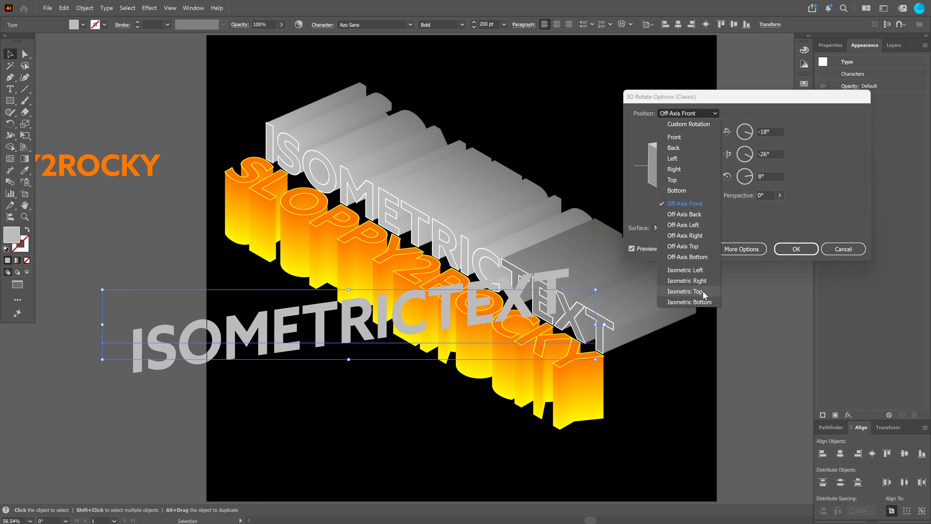
left_click(705, 301)
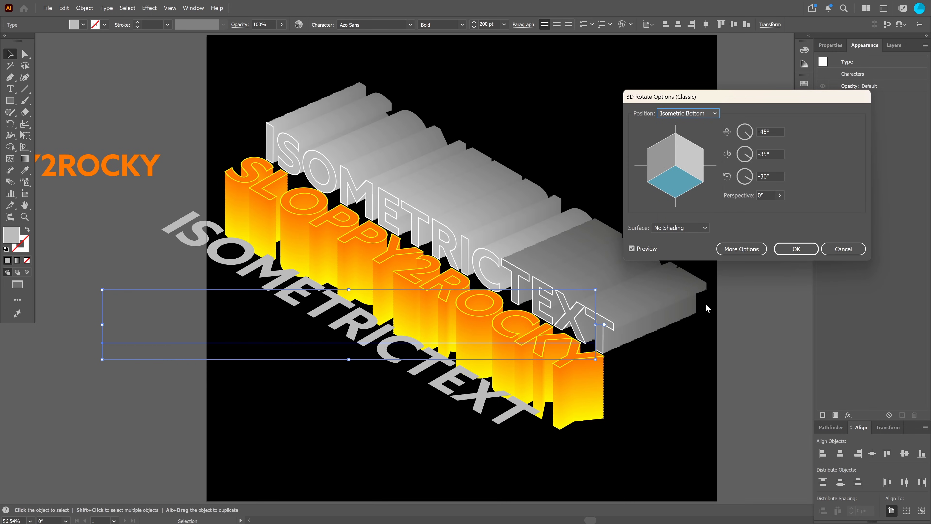
key("Return")
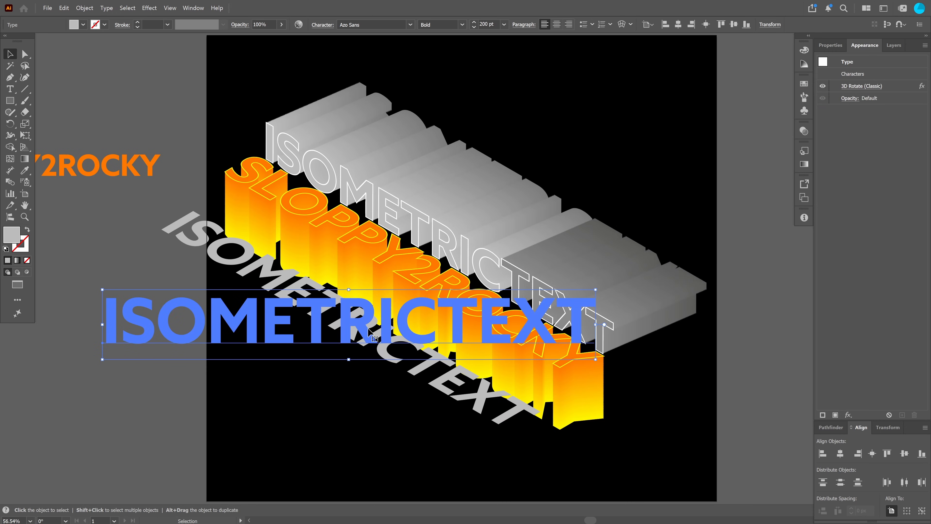
Step: Place the rotated ISOMETRICTEXT along the lower edge of the orange lettering and shift all the lettering slightly right on the artboard
left_click_drag(368, 329, 395, 350)
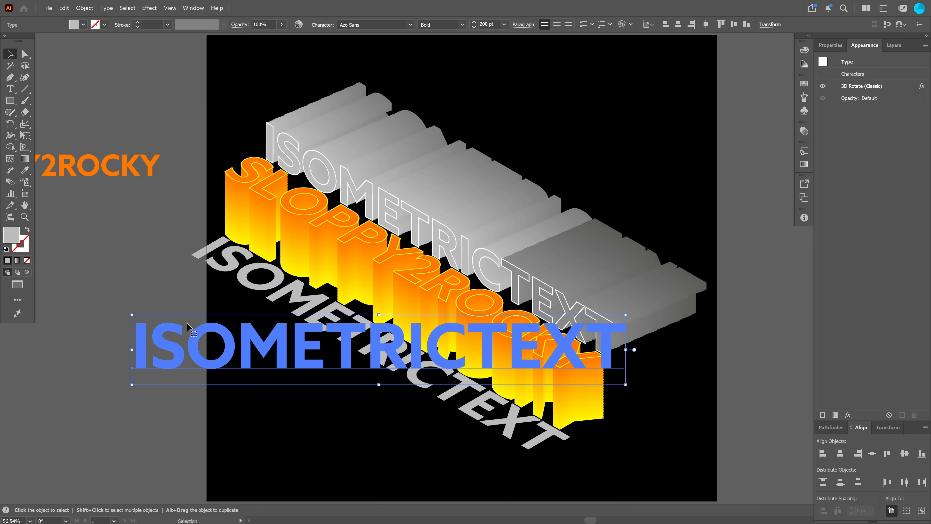
left_click_drag(206, 389, 510, 109)
mouse_move(496, 322)
left_mouse_down()
mouse_move(486, 308)
mouse_move(502, 314)
left_mouse_up()
left_click(336, 355)
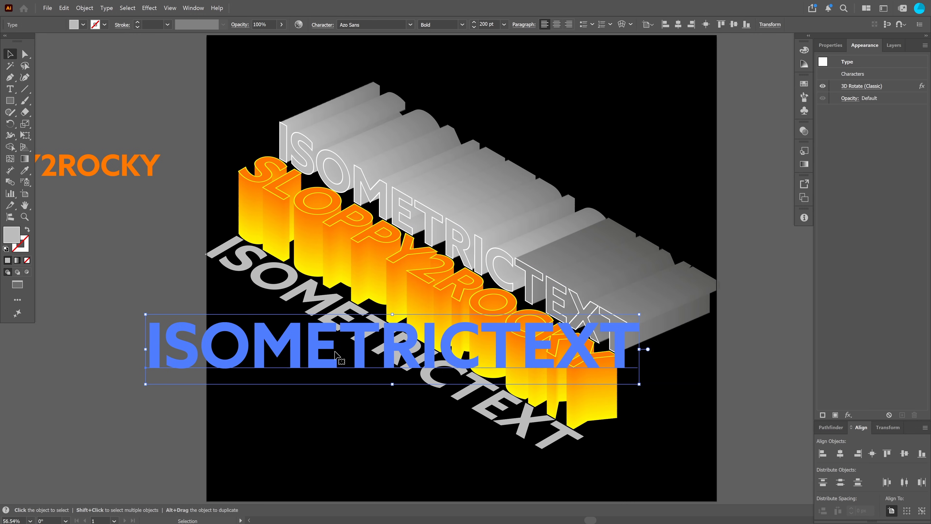
left_click(34, 359)
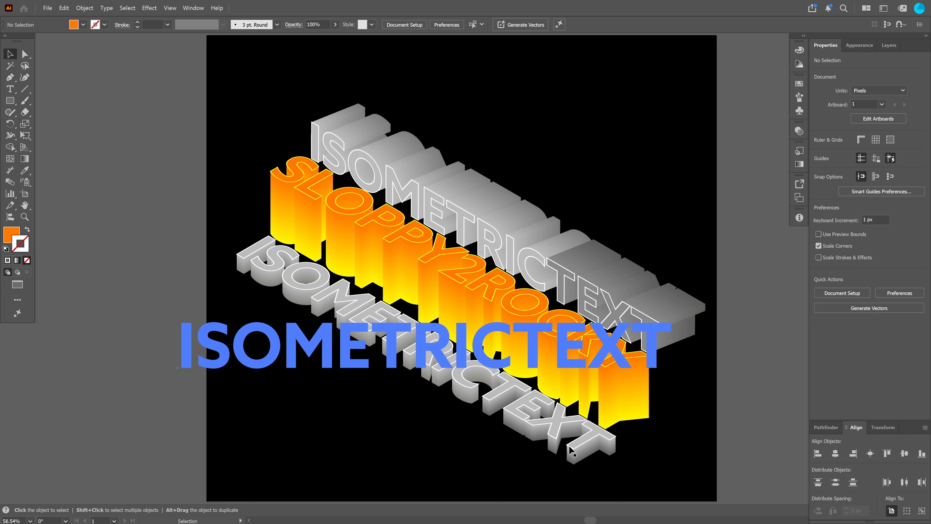
Step: Set the Transform effect's vertical move to 50 px on the yellow SLOPPY2ROCKY text inside the orange blend
left_click(889, 45)
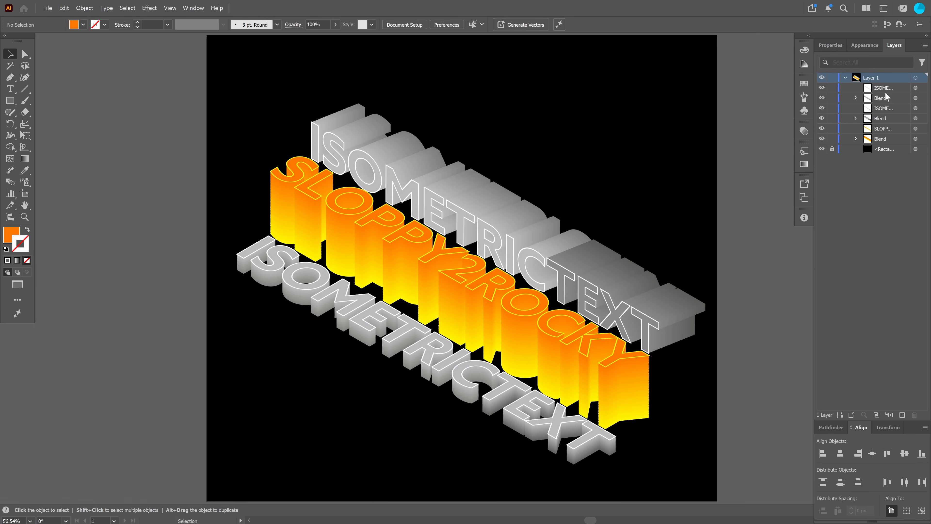
left_click(916, 138)
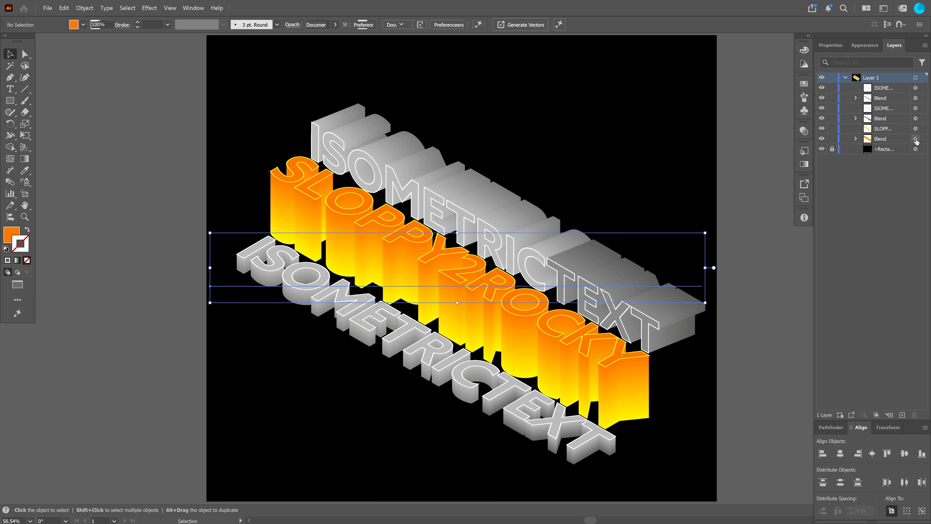
left_click(856, 139)
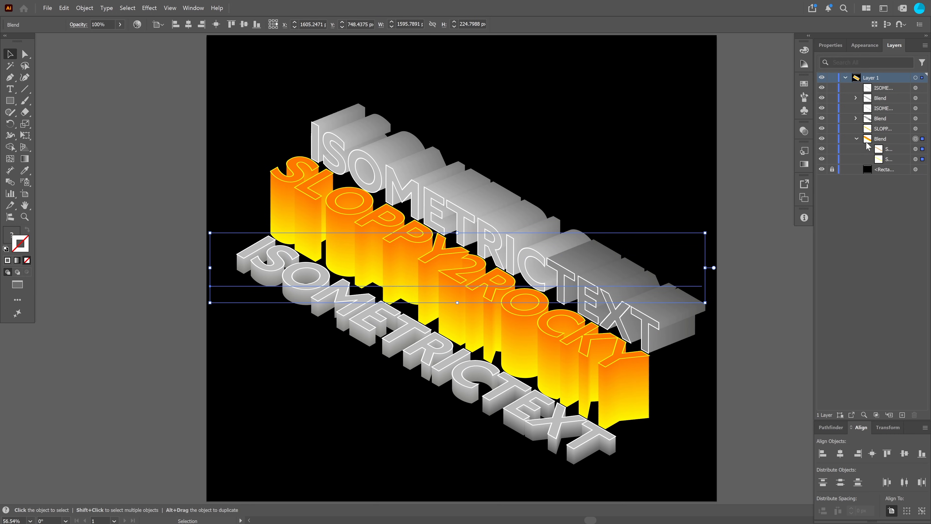
left_click(915, 159)
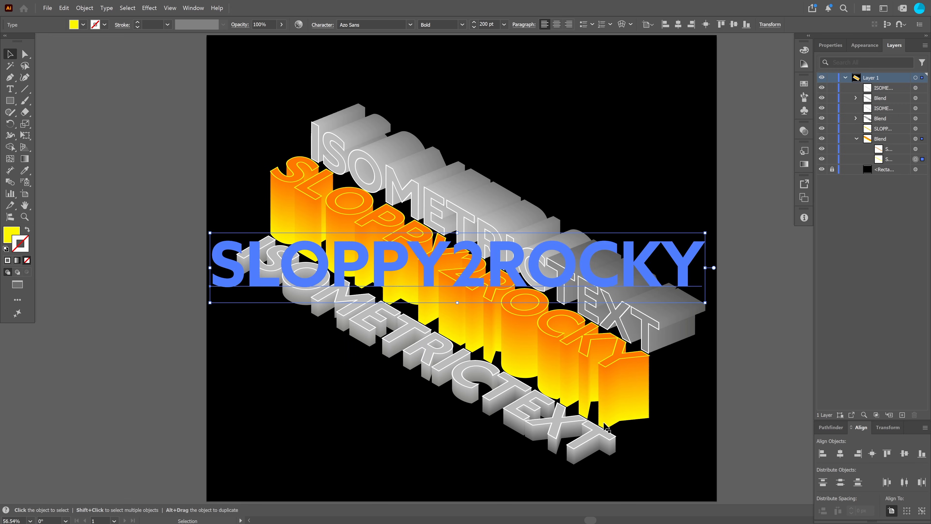
left_click(858, 47)
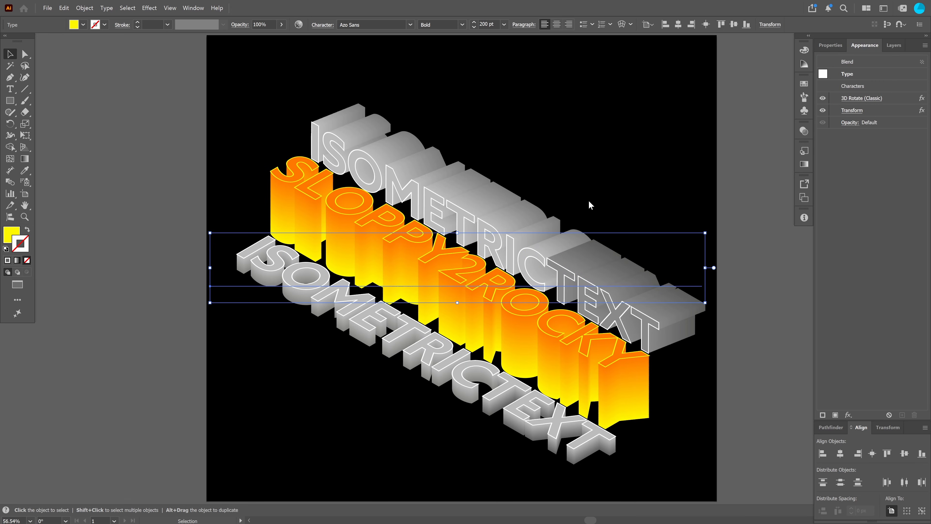
left_click_drag(188, 217, 106, 218)
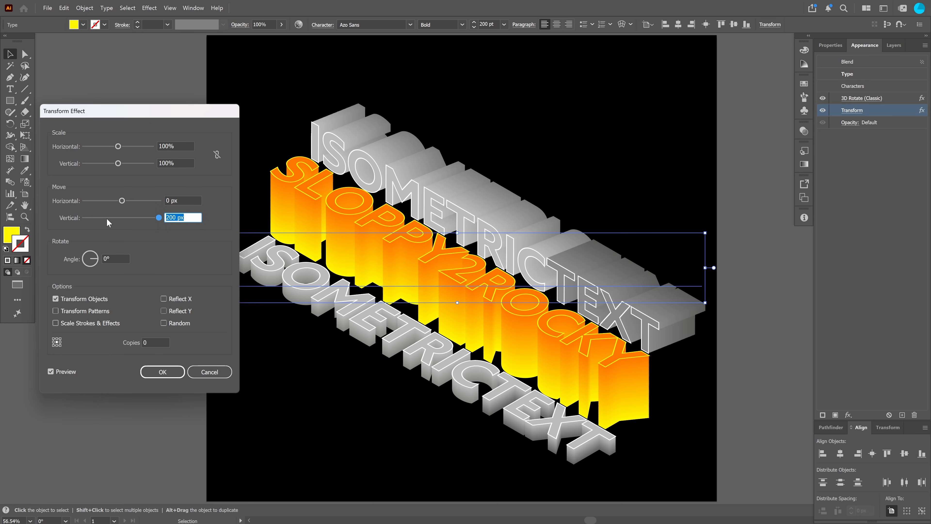
type("50")
key("Tab")
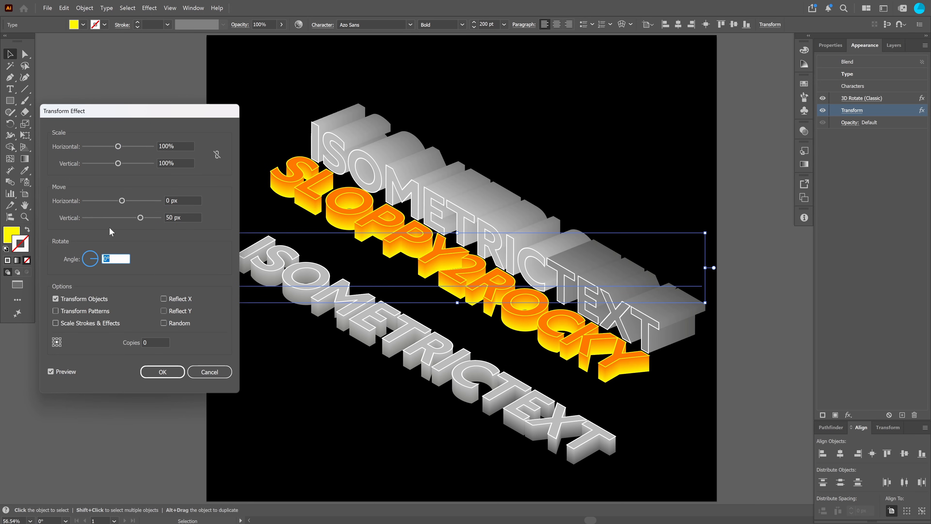
key("Return")
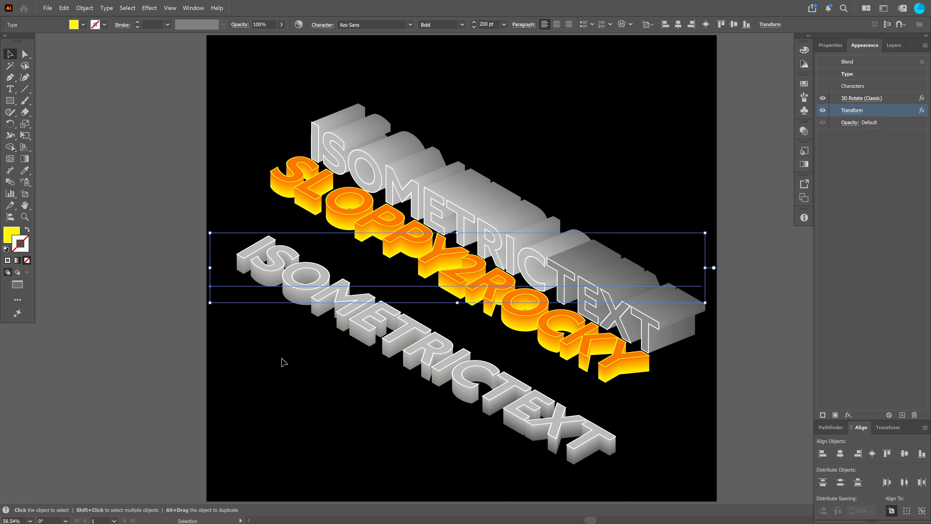
Step: Group the lower ISOMETRICTEXT face with its blend and move the group straight up about 152 px, against the orange lettering
left_click(894, 46)
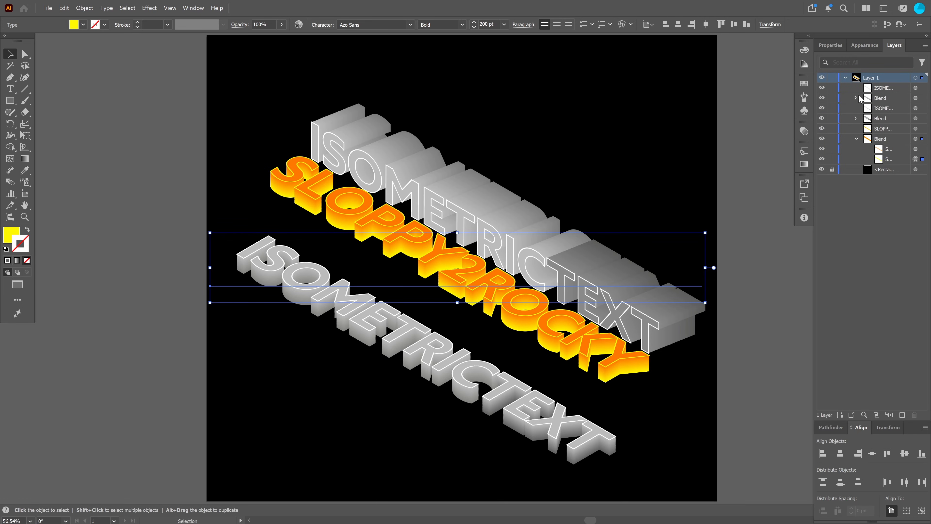
left_click(916, 89)
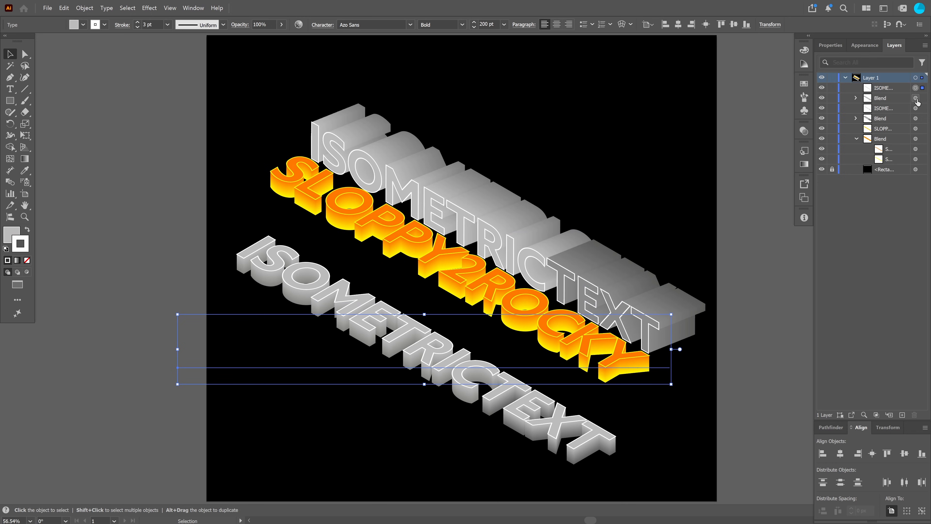
left_click(915, 98, "shift")
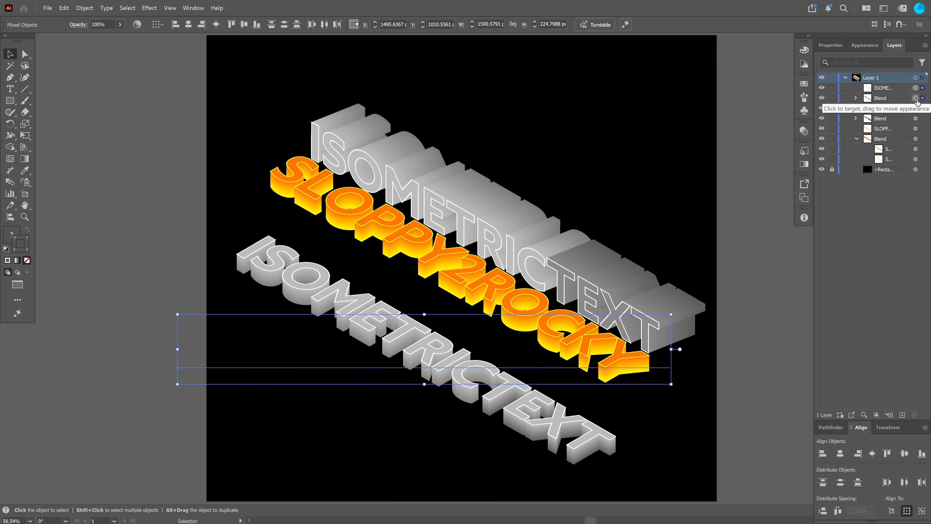
key("ctrl+g")
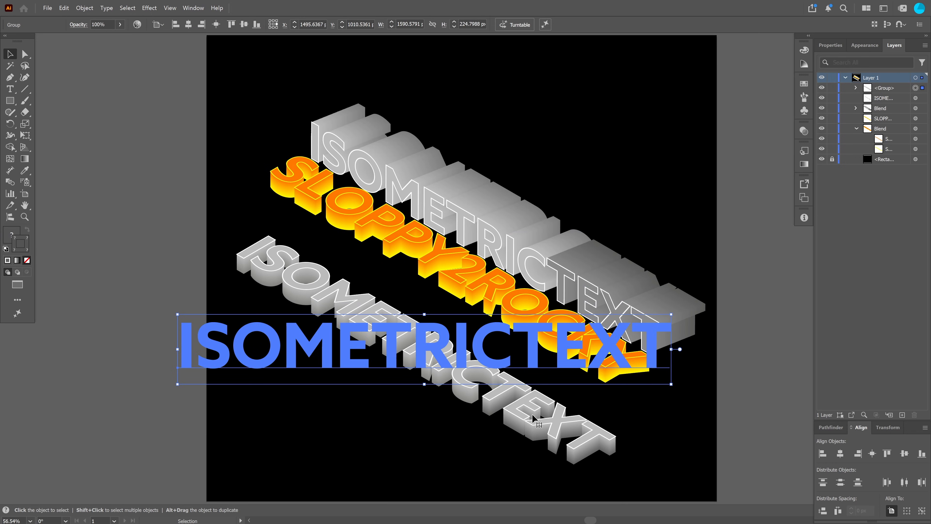
left_click_drag(459, 365, 459, 310)
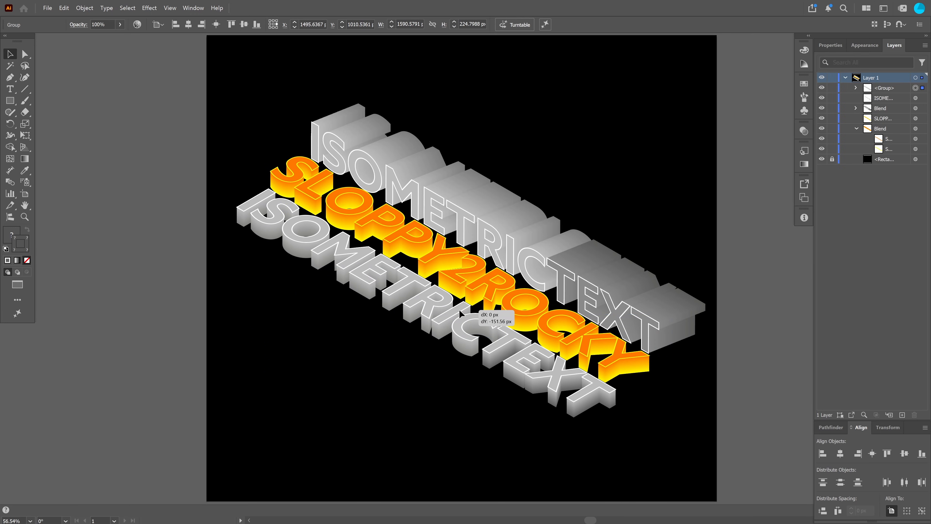
left_click(126, 294)
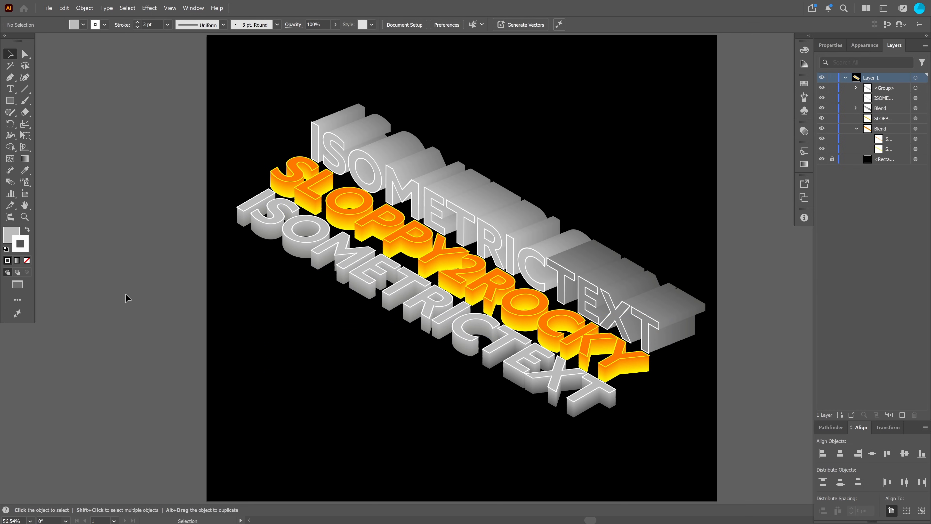